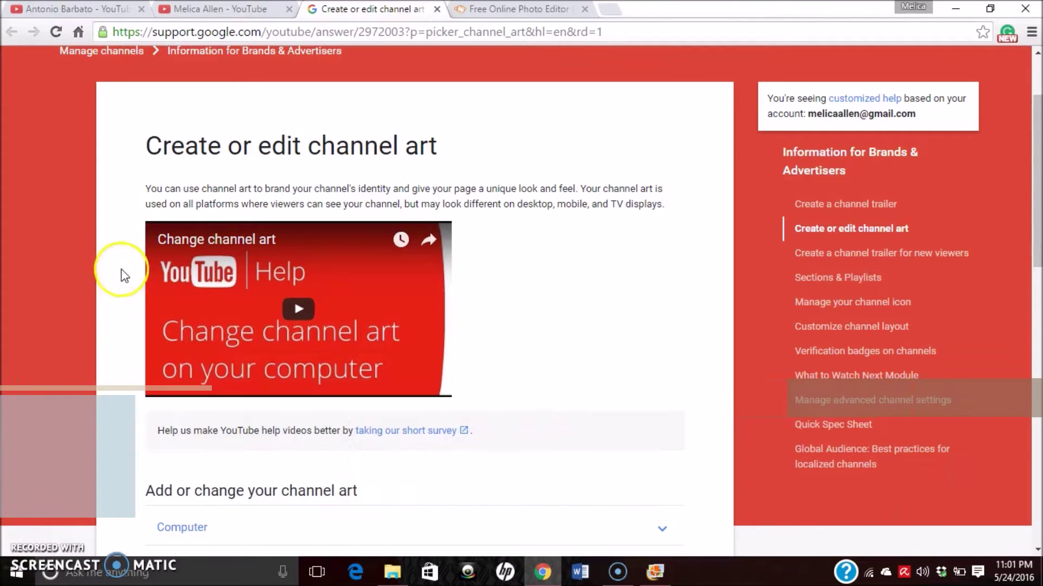
Switch from the help article to the Melica Allen channel tab, then view the Antonio Barbato channel
key(ctrl+shift+Tab)
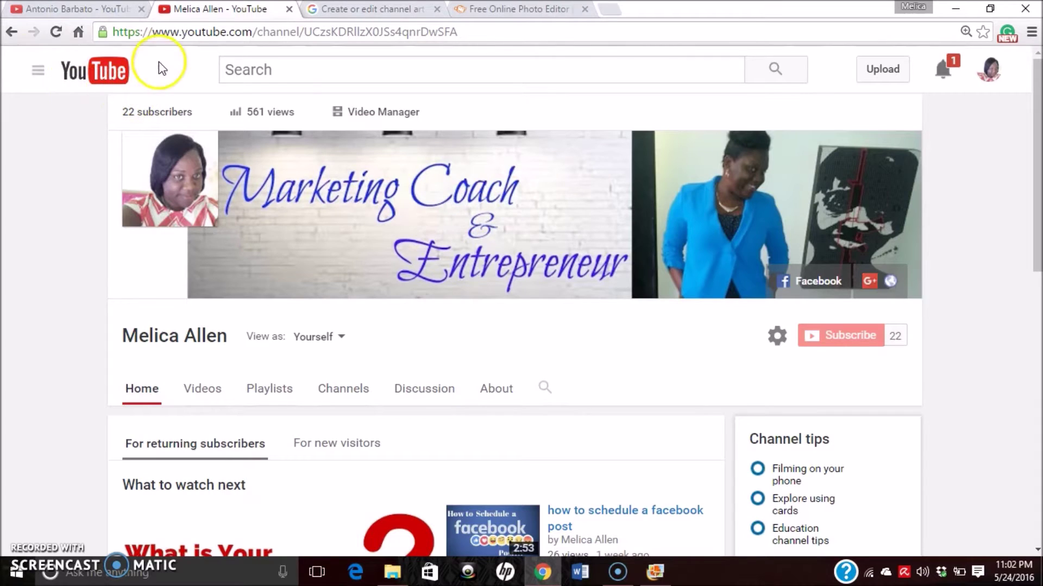
mouse_move(554, 215)
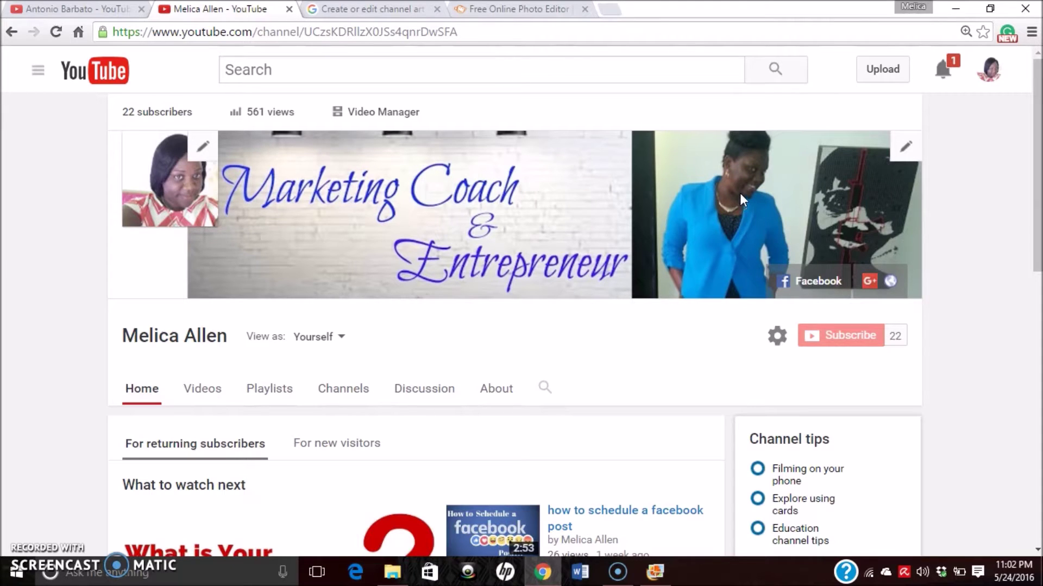
click(80, 6)
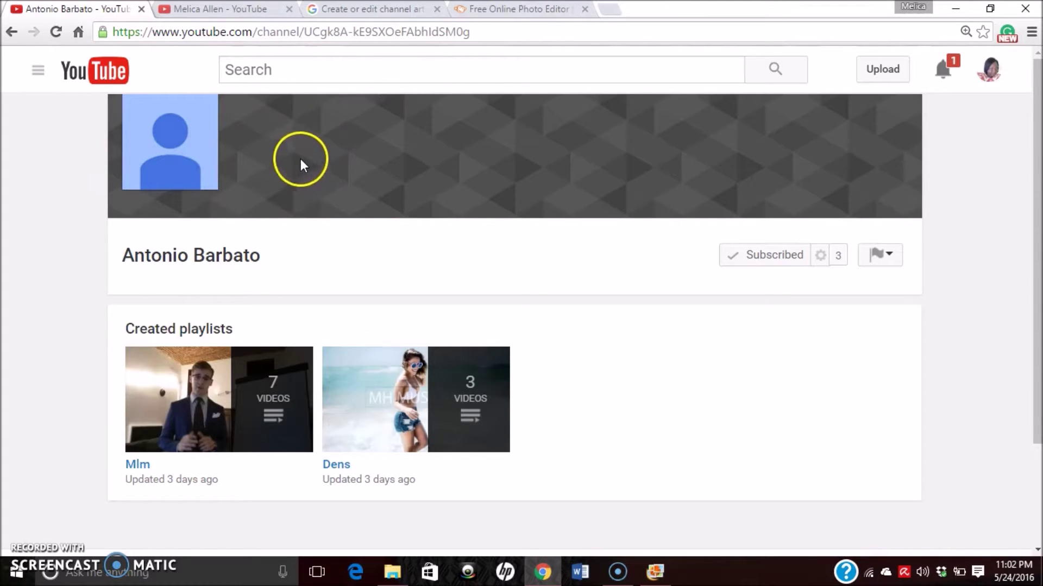
click(269, 9)
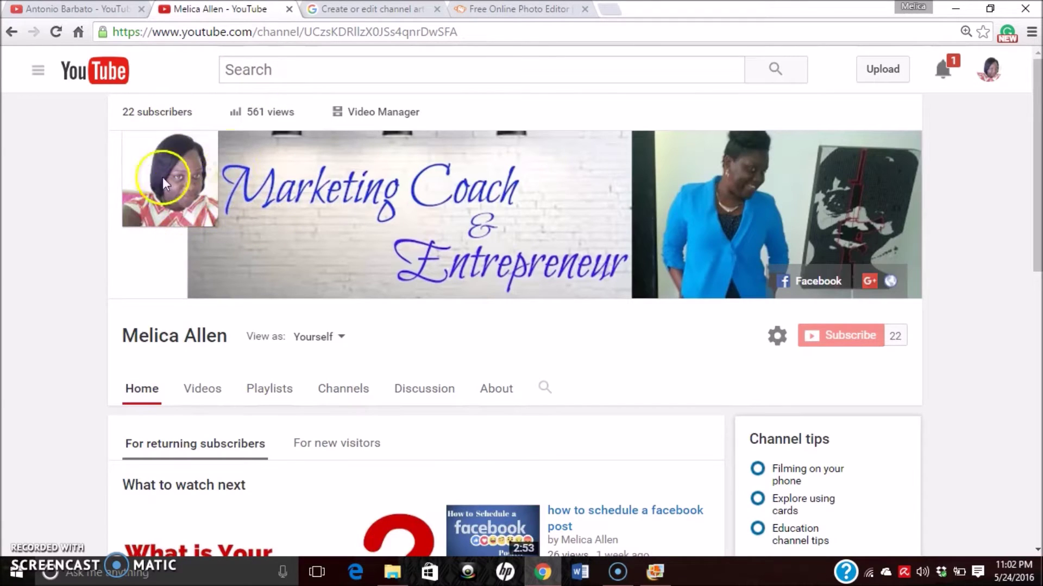
mouse_move(407, 214)
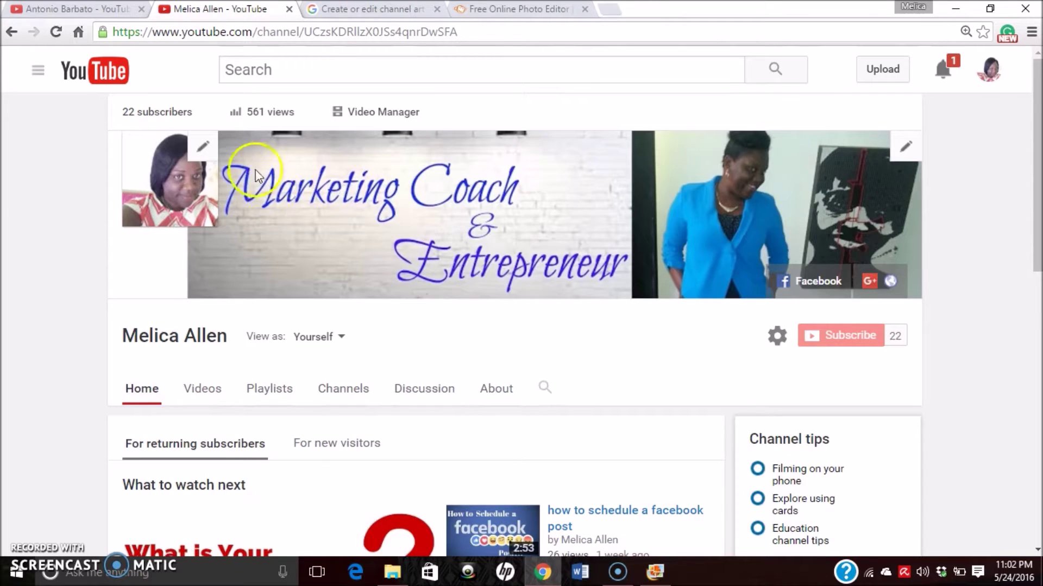
click(843, 341)
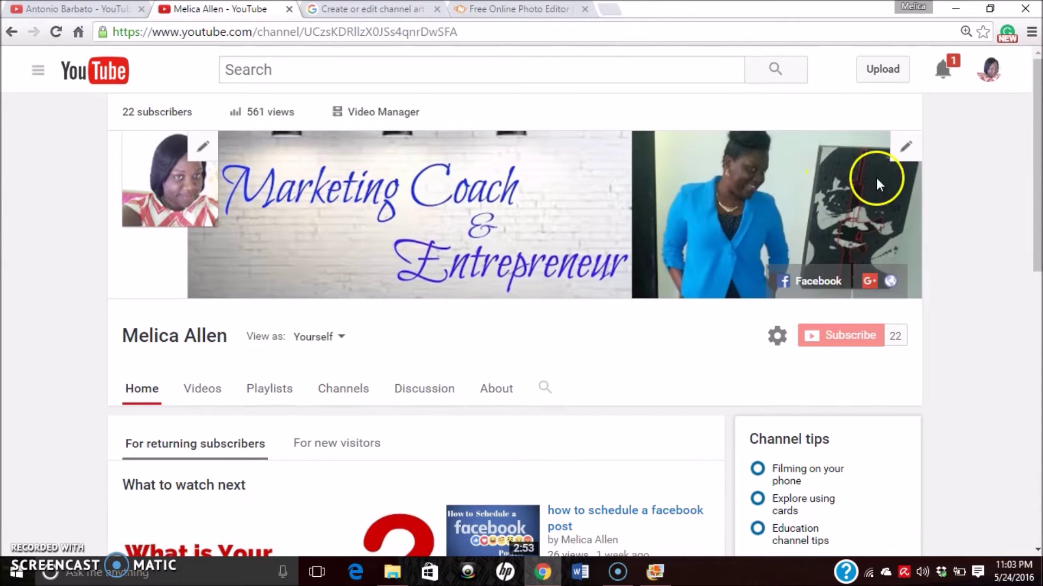
Choose Edit channel art from the banner's pencil menu on the Melica Allen channel
click(906, 156)
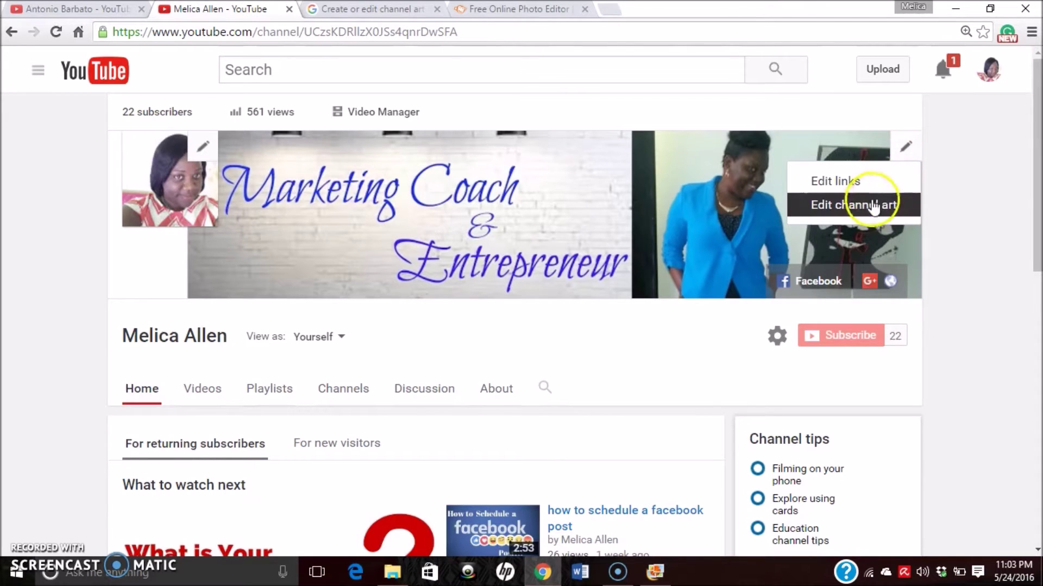
click(866, 212)
click(866, 208)
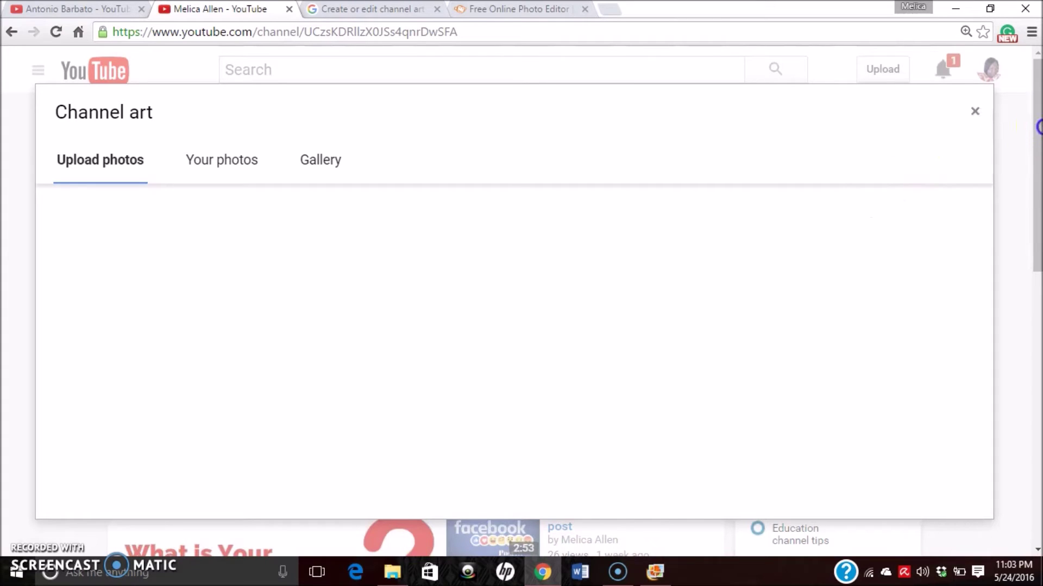
drag(1039, 128, 1040, 152)
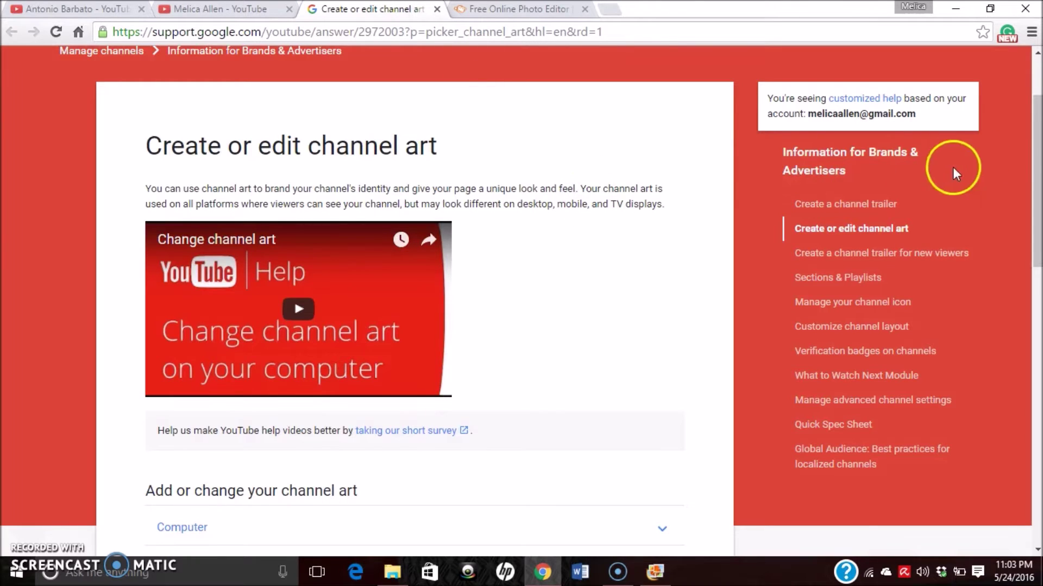
drag(1037, 141, 1039, 312)
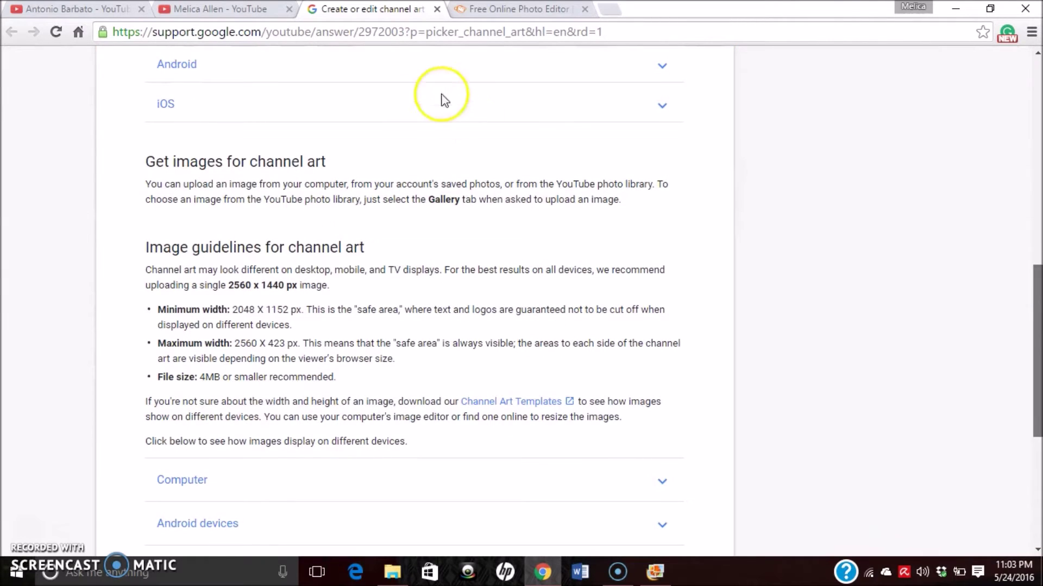
Check the Channel art dialog, return to the image guidelines, and bring up the template image
key(ctrl+shift+Tab)
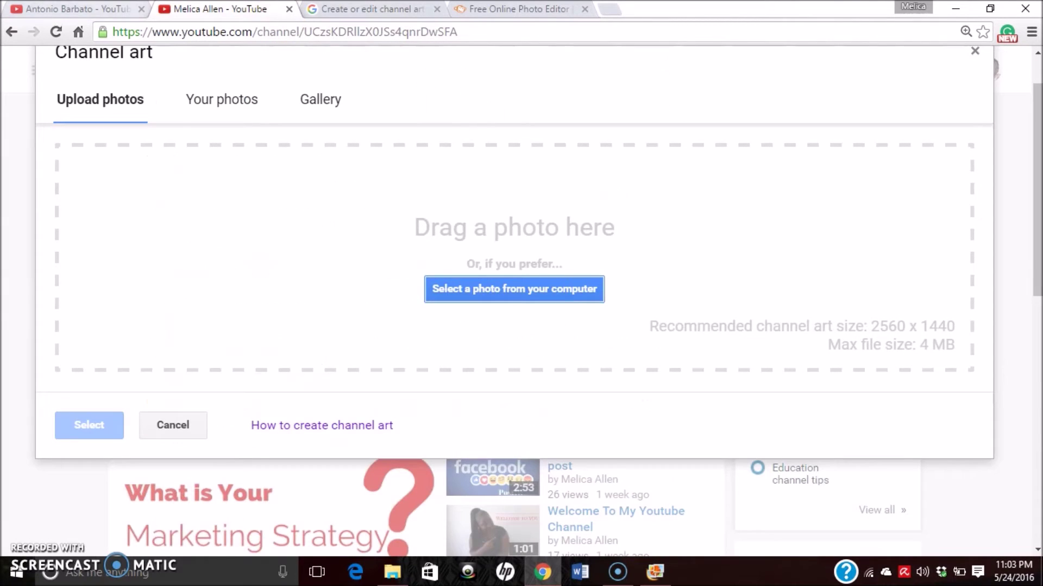
click(342, 9)
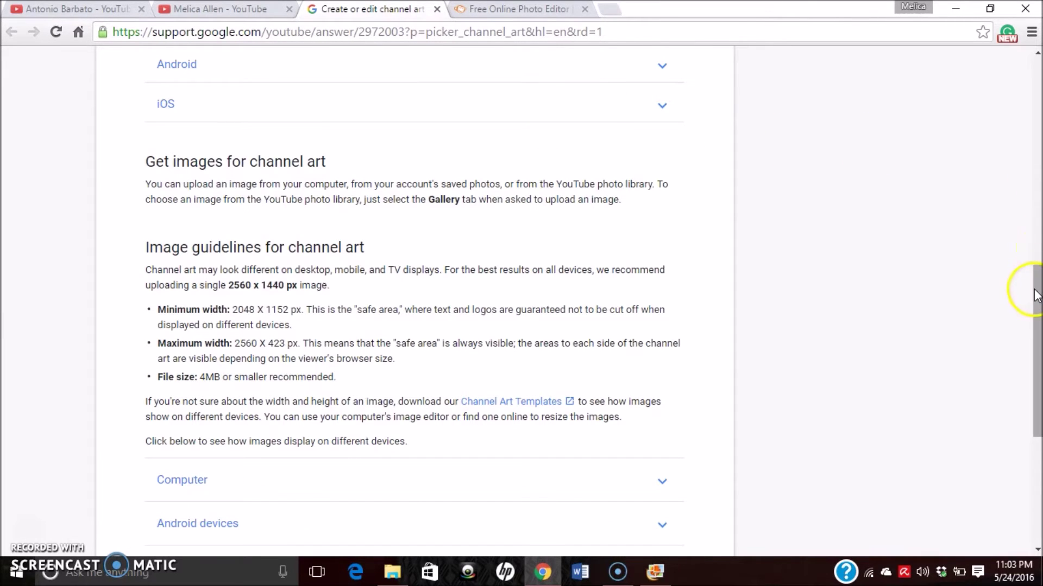
mouse_move(1034, 295)
mouse_down()
mouse_move(1034, 429)
mouse_move(1038, 279)
mouse_up()
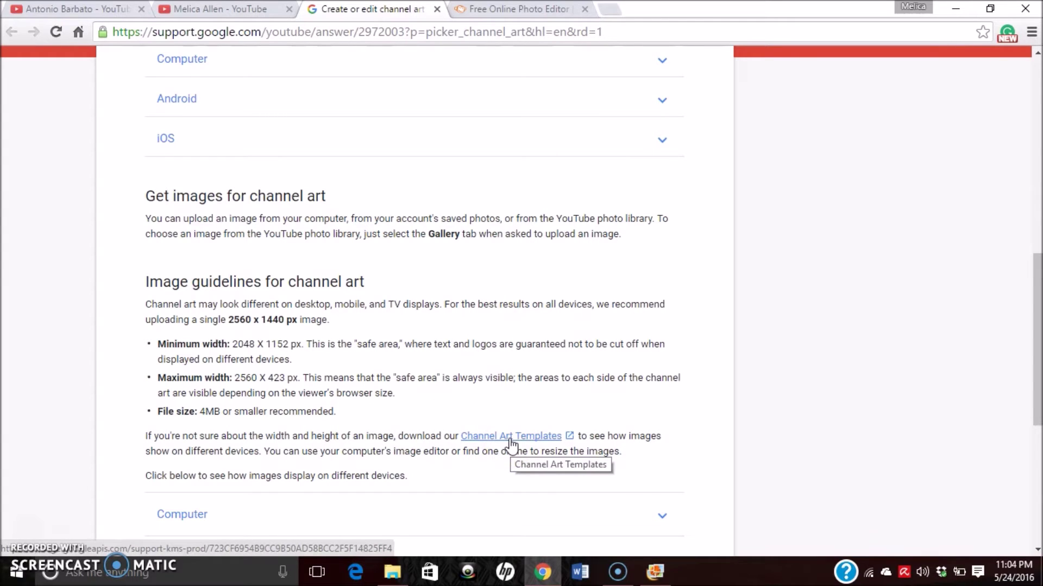
click(655, 573)
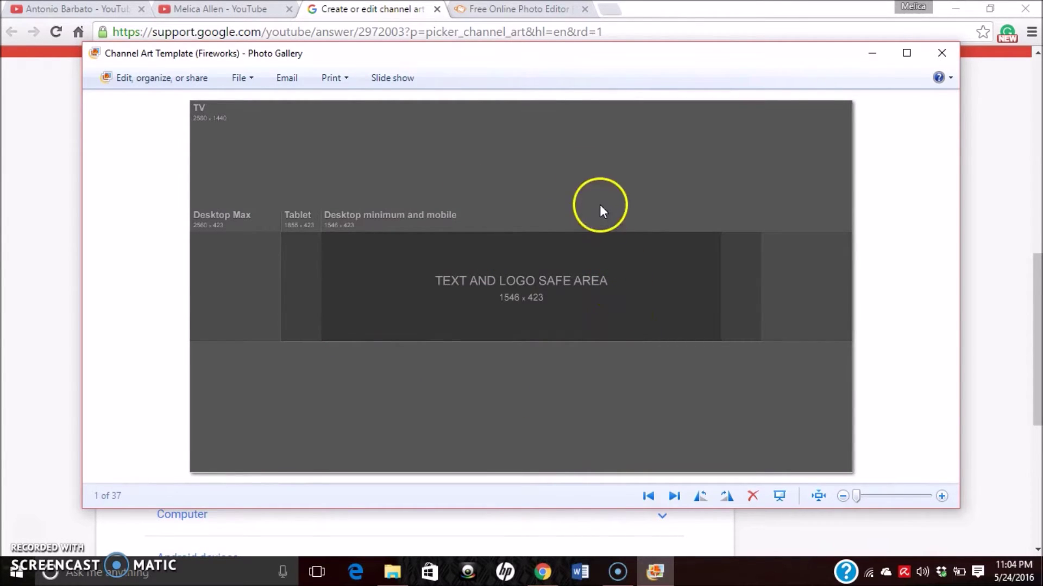
Switch to the PicMonkey photo editor tab
click(513, 9)
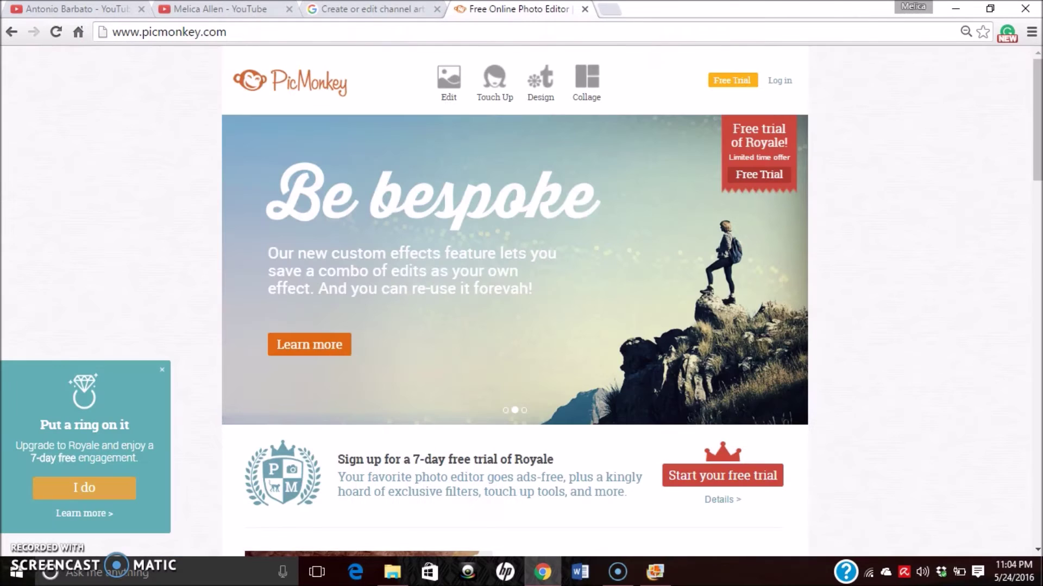
Load Channel Art Template (Fireworks) from the computer into the PicMonkey editor
click(445, 72)
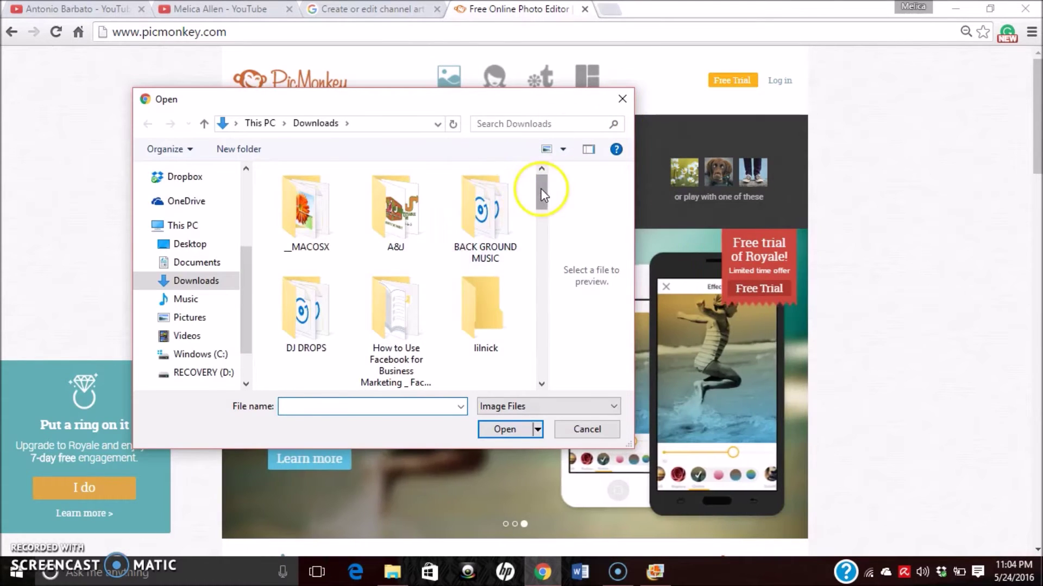
drag(540, 186, 545, 222)
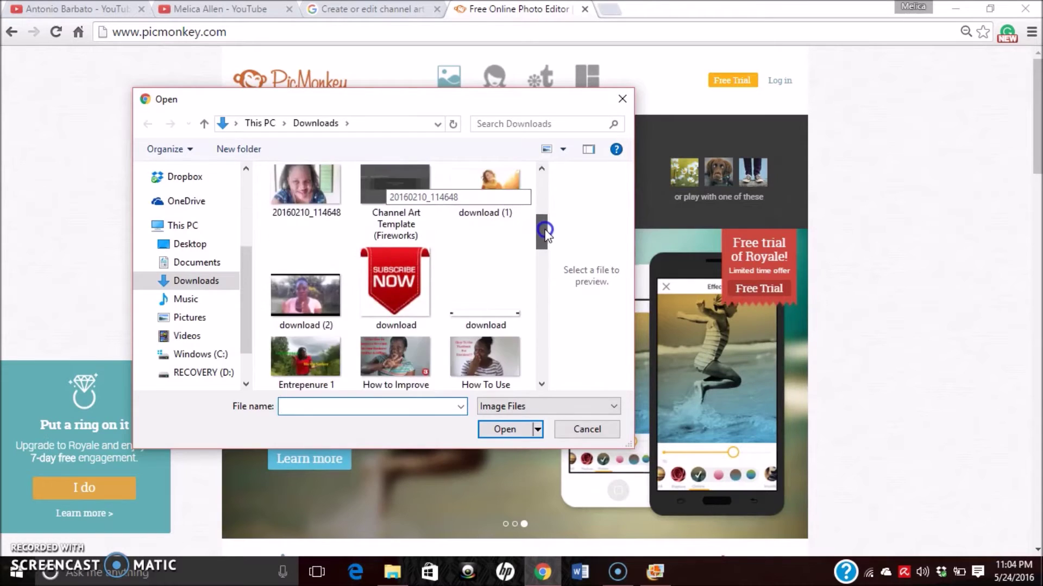
click(399, 266)
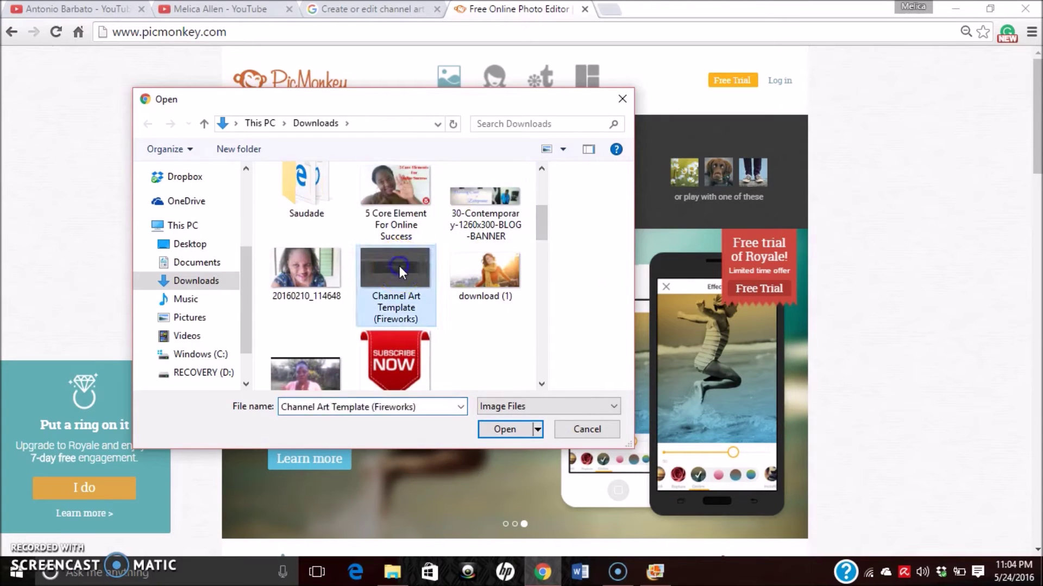
click(500, 422)
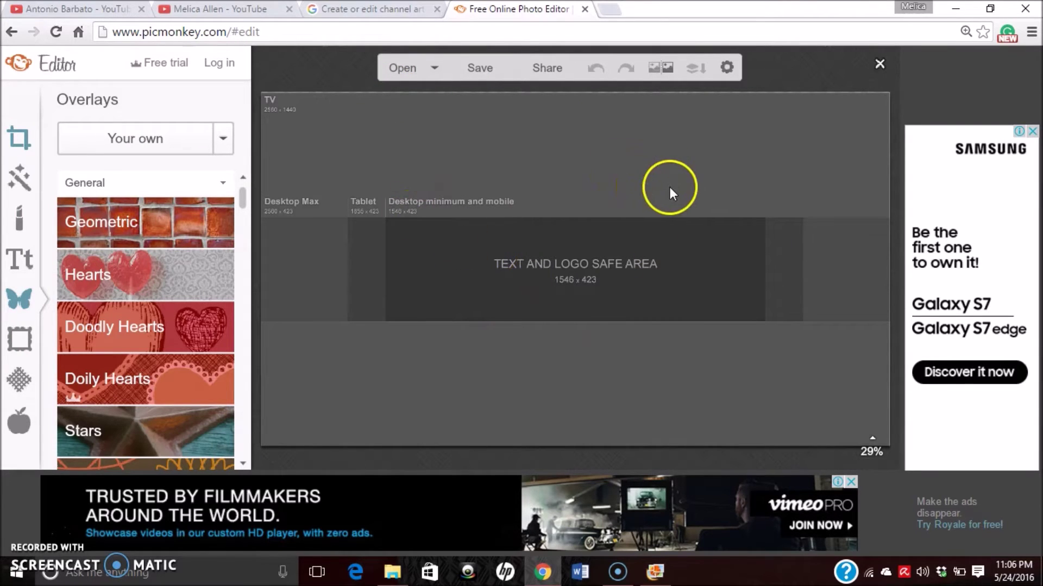
Add a black rounded-rectangle overlay and stretch it across the banner width as a bar
click(115, 226)
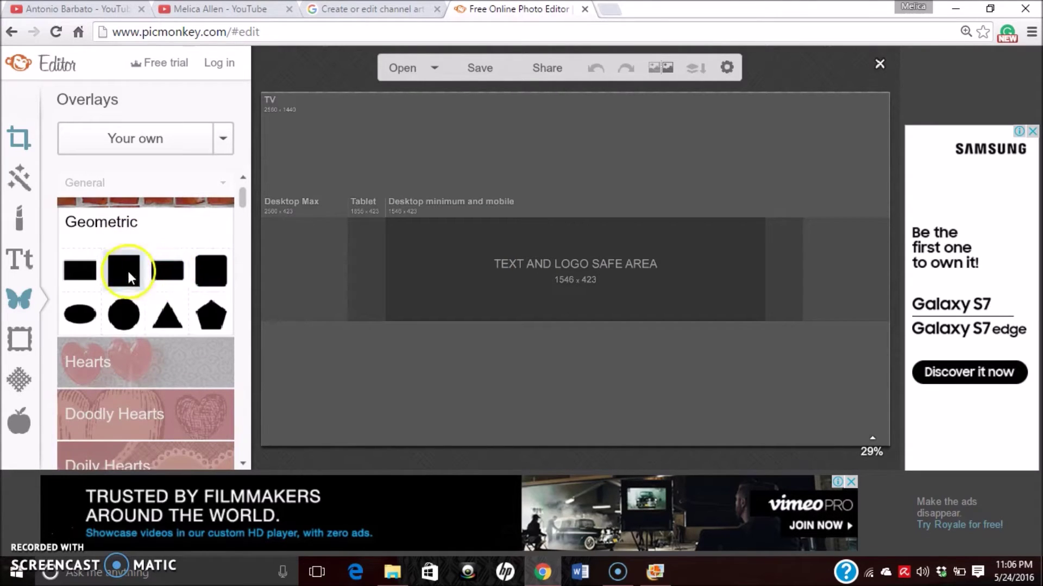
click(169, 280)
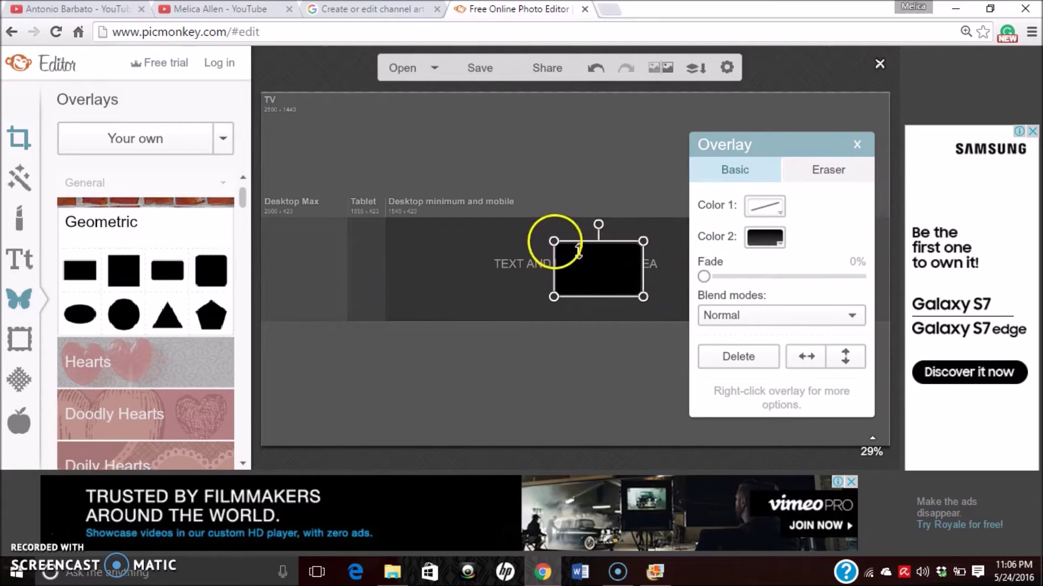
drag(598, 272, 554, 173)
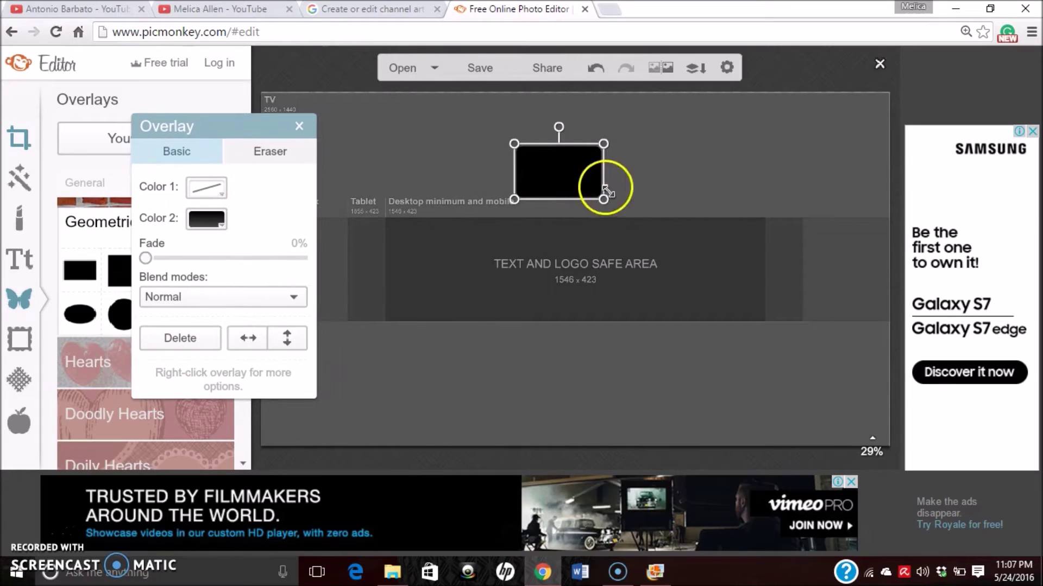
drag(604, 196, 779, 196)
drag(514, 179, 329, 180)
drag(773, 171, 786, 172)
click(553, 177)
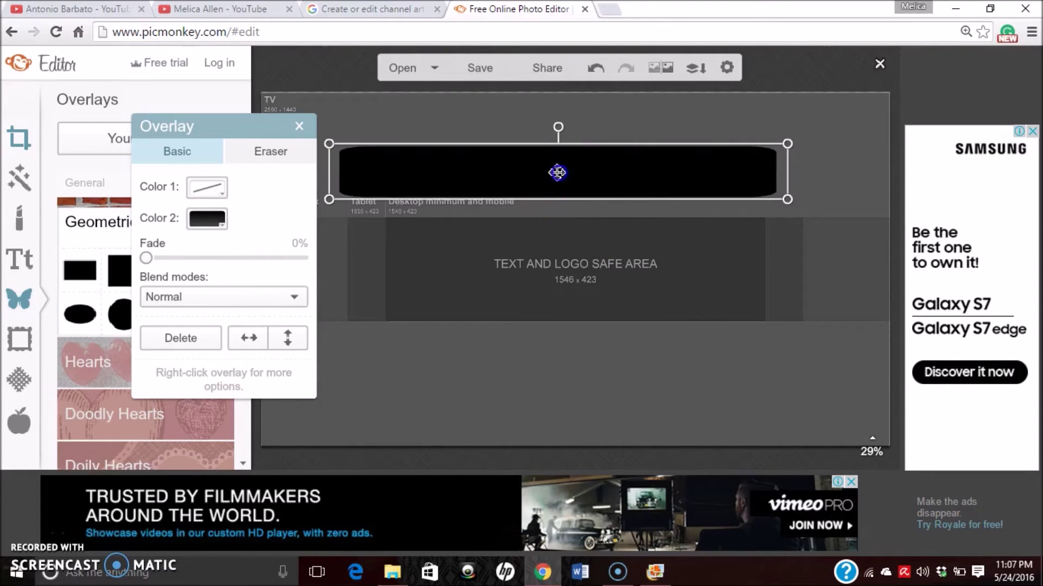
drag(552, 177, 570, 181)
Duplicate the bar into vertical bars on the left and right of the safe area
right_click(570, 181)
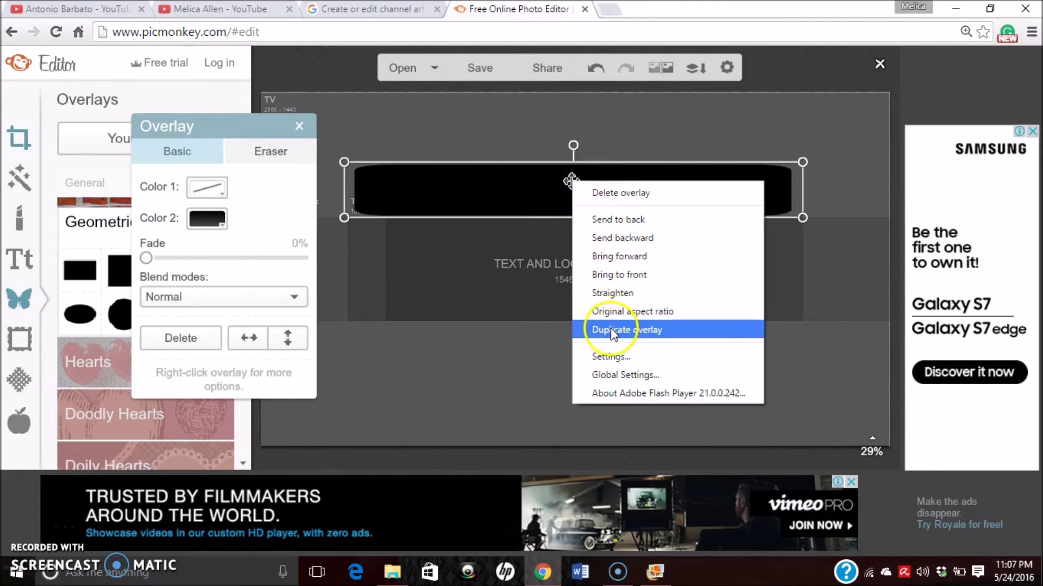
click(611, 334)
drag(468, 244, 465, 289)
mouse_move(435, 242)
mouse_down()
mouse_move(598, 353)
mouse_move(586, 231)
mouse_move(417, 283)
mouse_up()
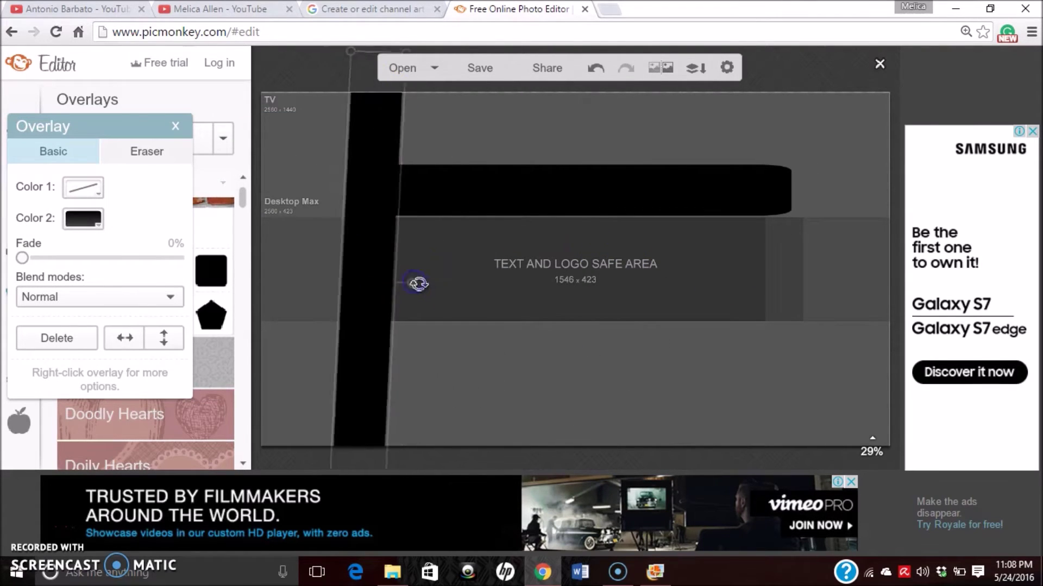
drag(418, 283, 342, 205)
right_click(342, 178)
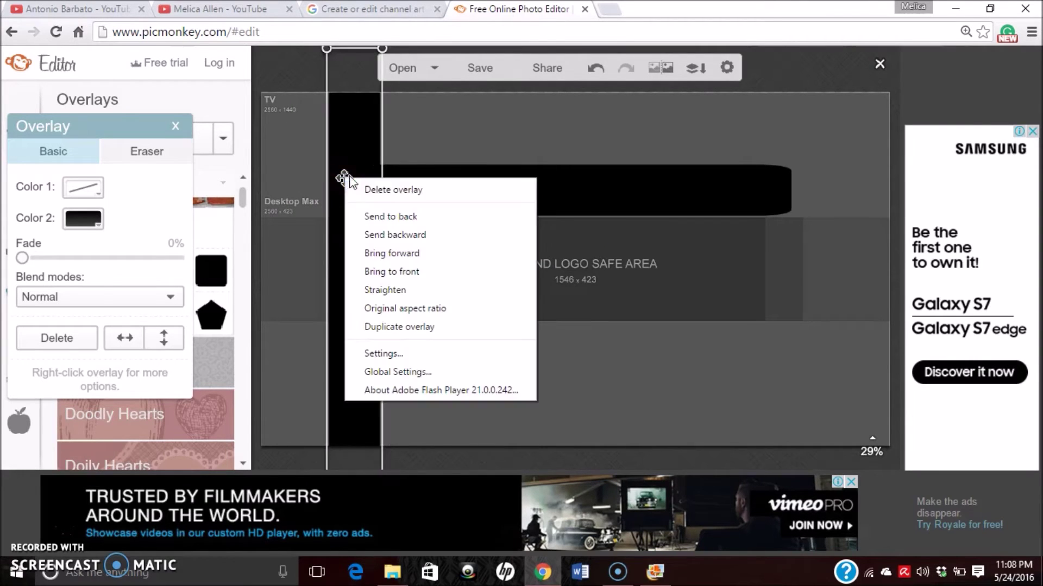
click(400, 327)
mouse_move(354, 283)
mouse_down()
mouse_move(800, 312)
mouse_move(757, 296)
mouse_move(787, 296)
mouse_up()
click(622, 196)
Line up the horizontal and right vertical bars around the safe area, then open Crop
mouse_move(621, 195)
mouse_down()
mouse_move(644, 366)
mouse_move(622, 345)
mouse_up()
drag(366, 237, 371, 237)
click(778, 254)
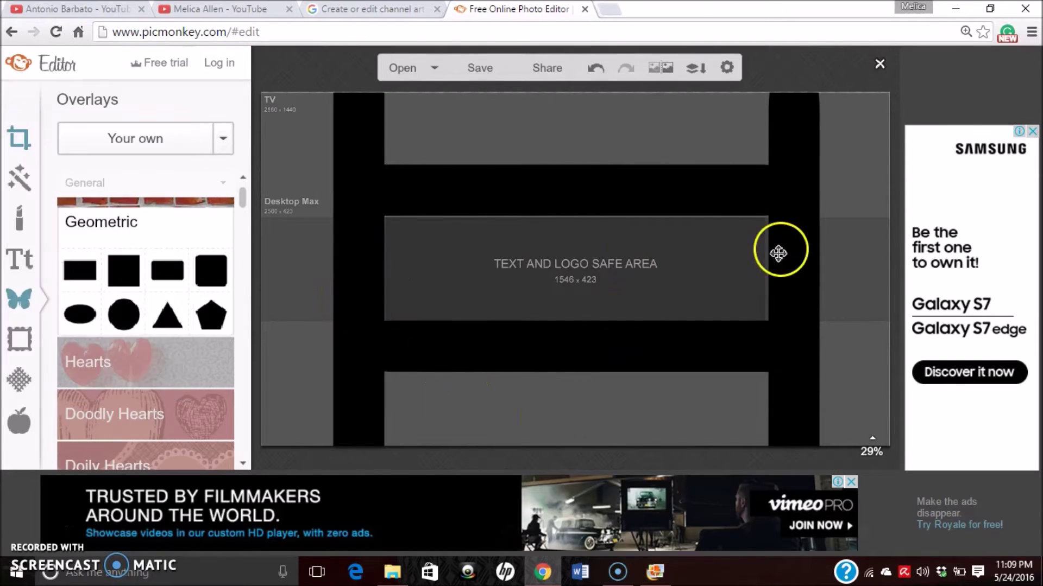
drag(778, 254, 771, 248)
click(513, 180)
drag(513, 180, 514, 180)
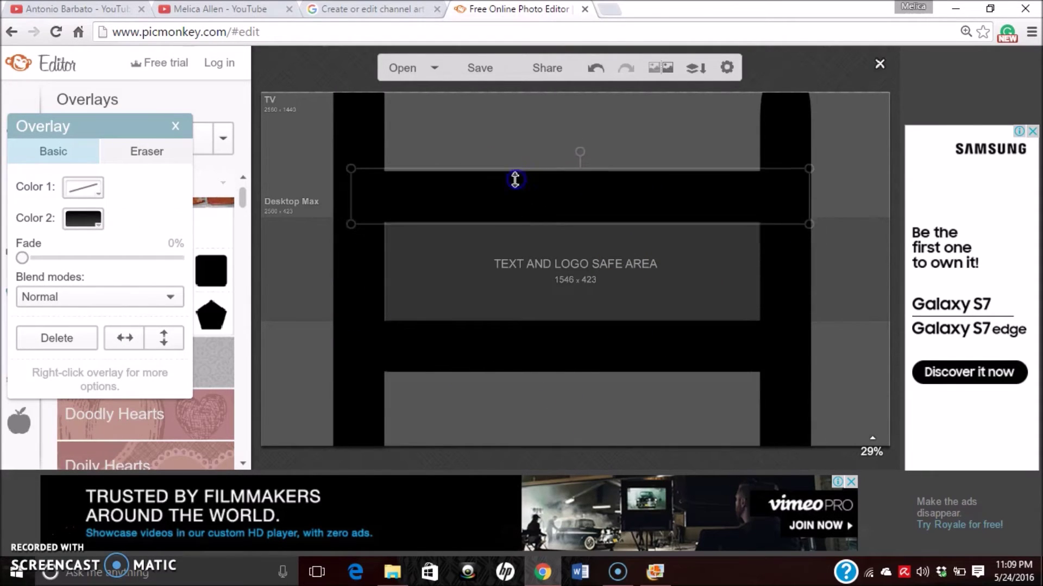
click(177, 127)
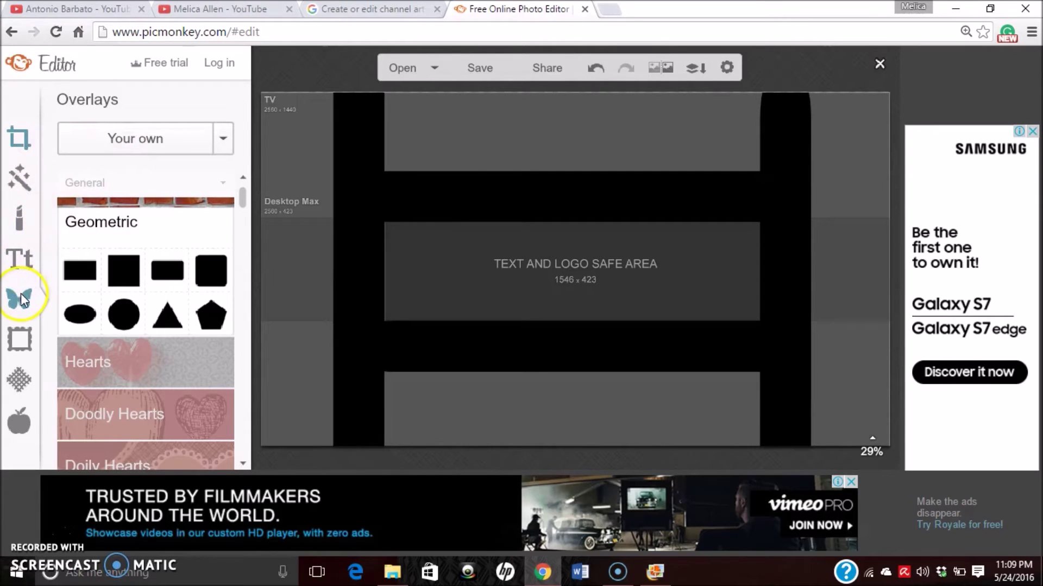
click(19, 138)
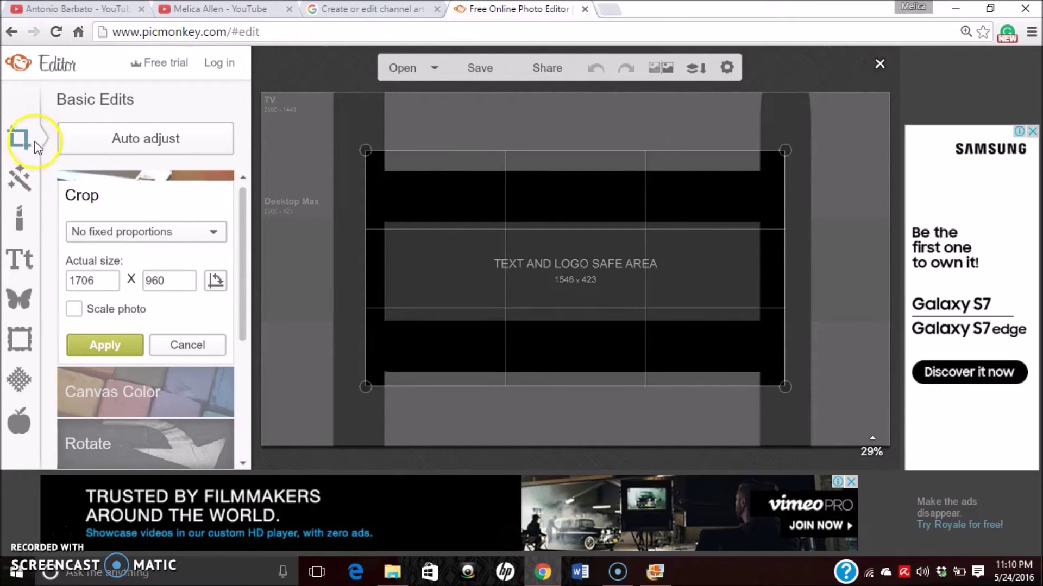
Set the canvas colour to white (ffffff) from Basic Edits
click(16, 143)
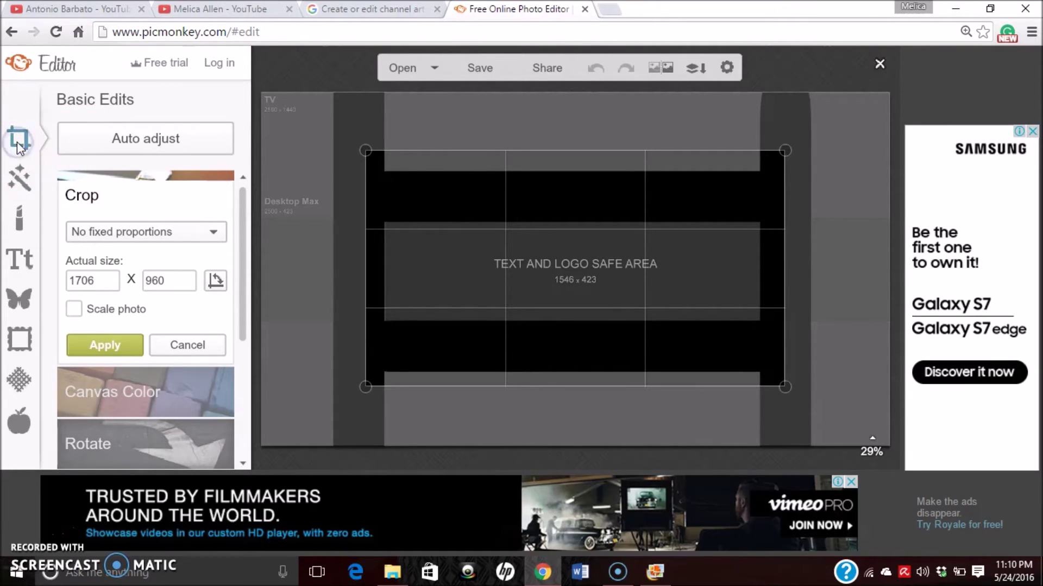
click(108, 391)
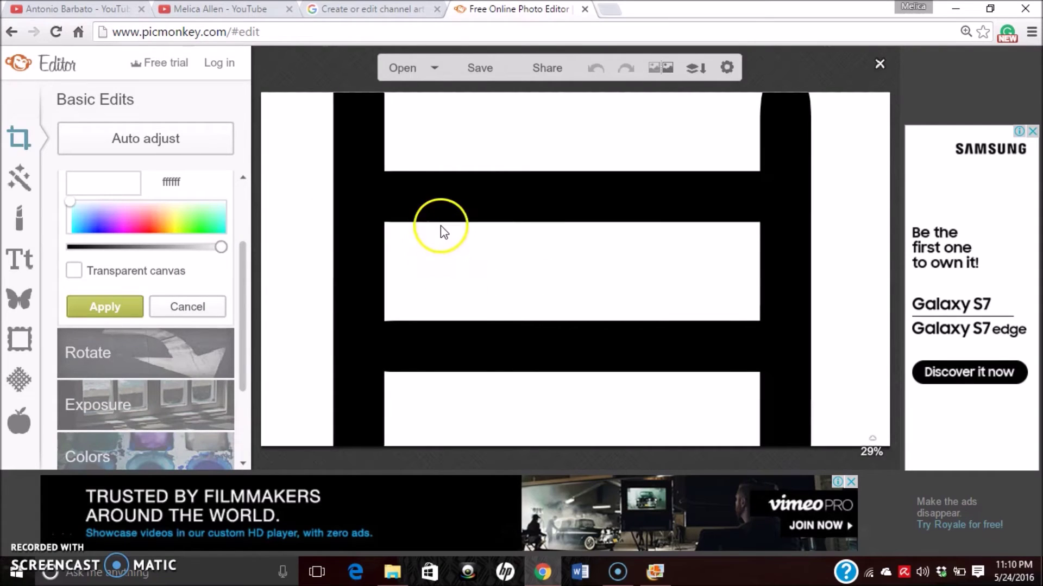
click(324, 247)
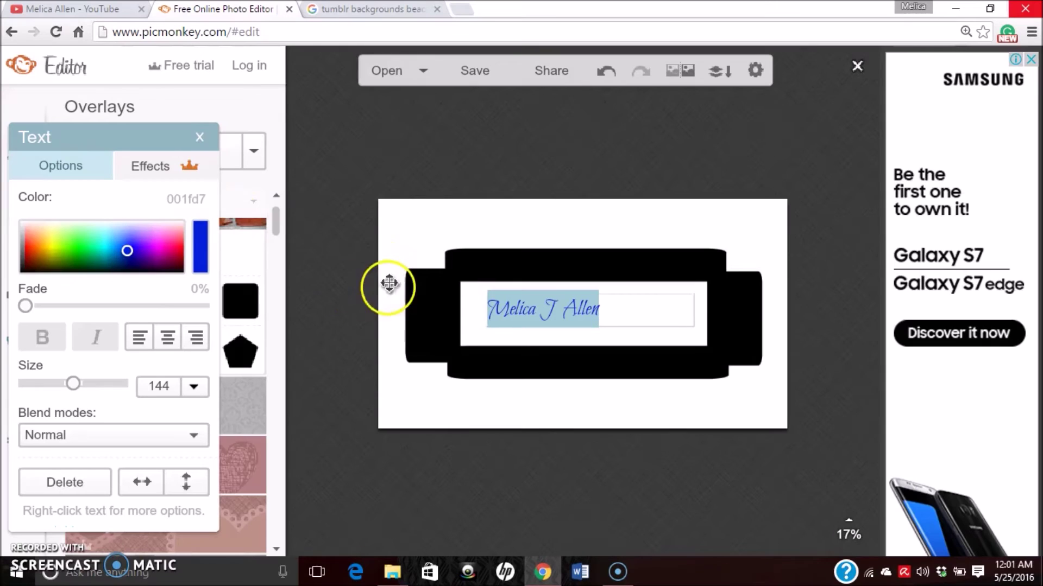
click(168, 341)
click(416, 190)
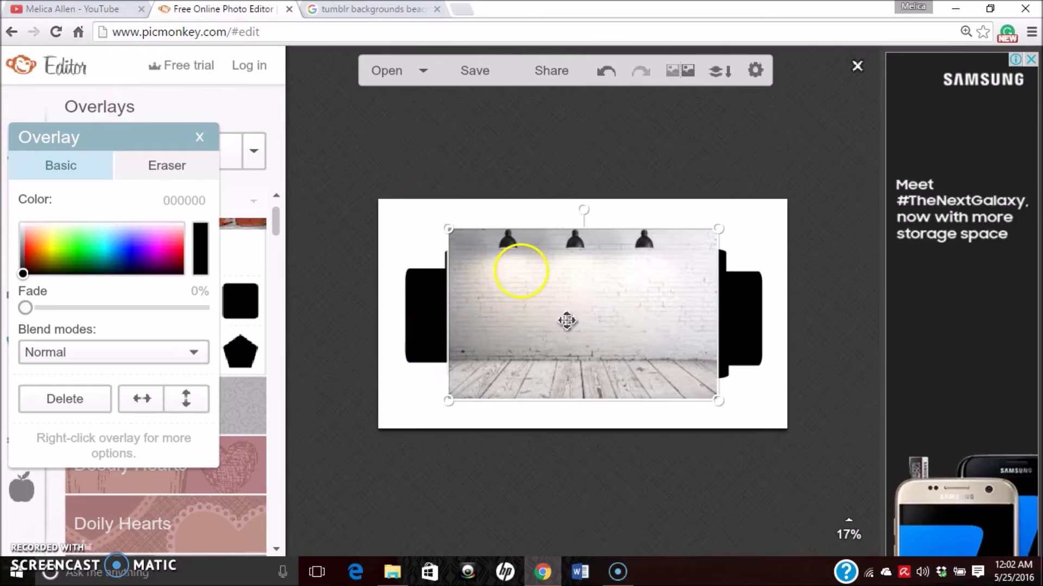
right_click(651, 291)
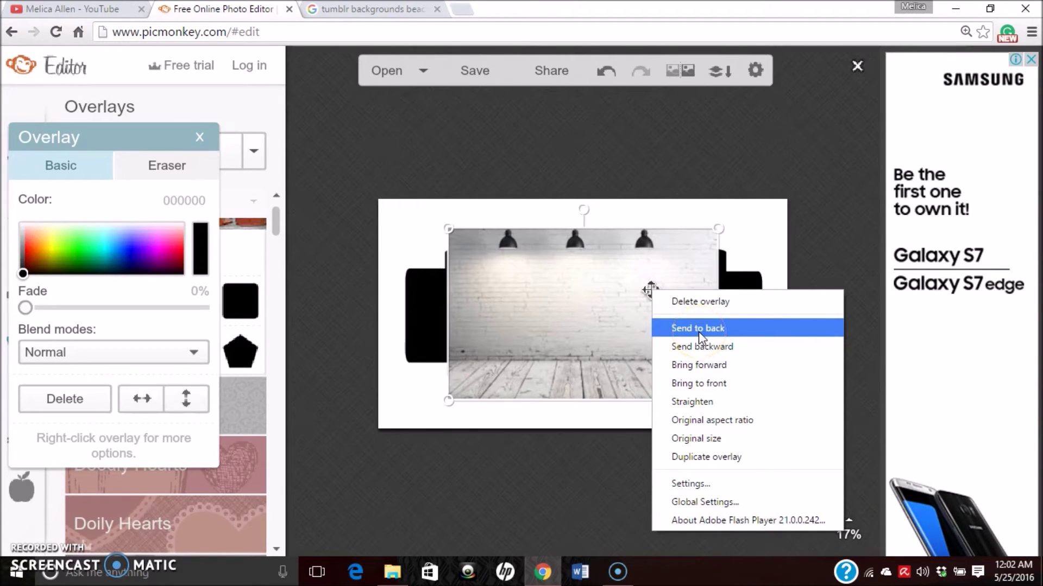
click(698, 332)
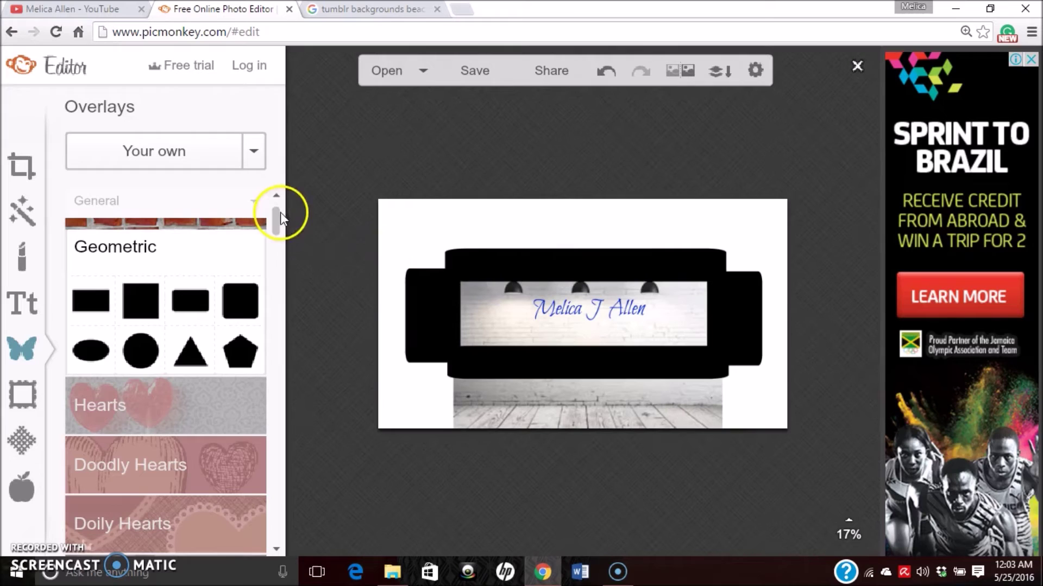
drag(277, 219, 278, 254)
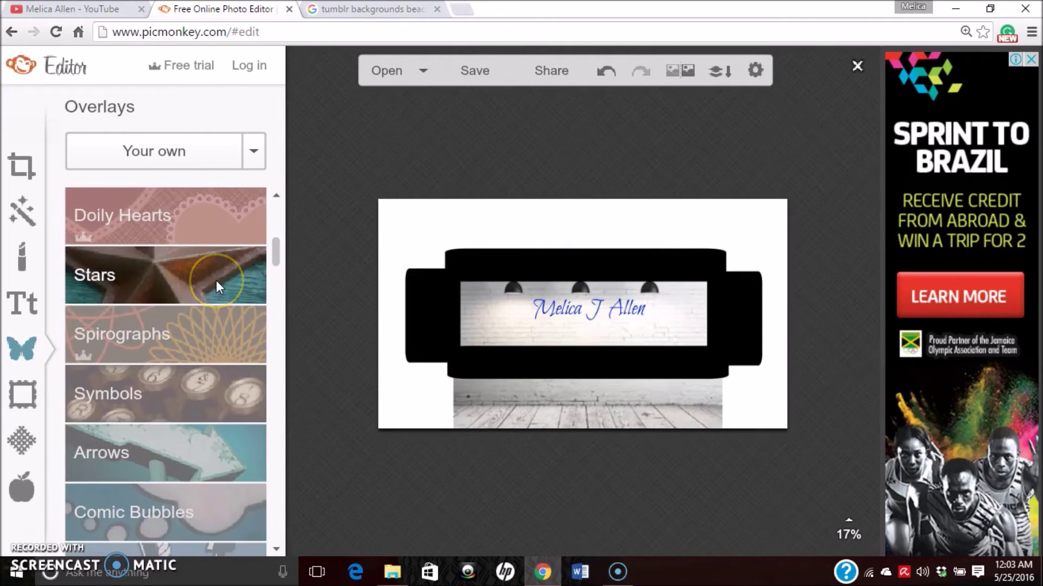
Browse the Arrows overlays and the beach background search results, then return to the editor
click(189, 436)
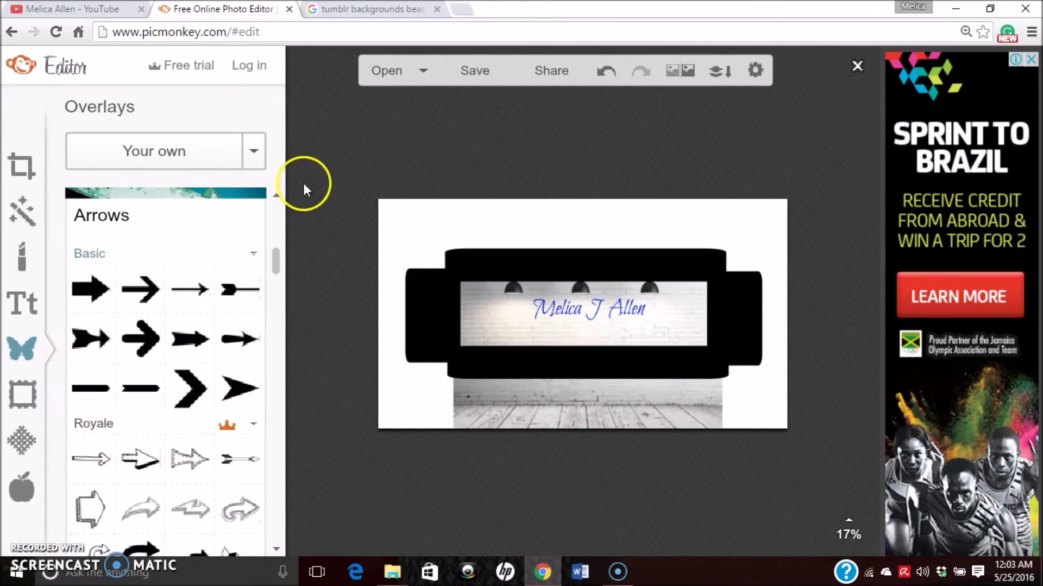
click(346, 8)
click(335, 307)
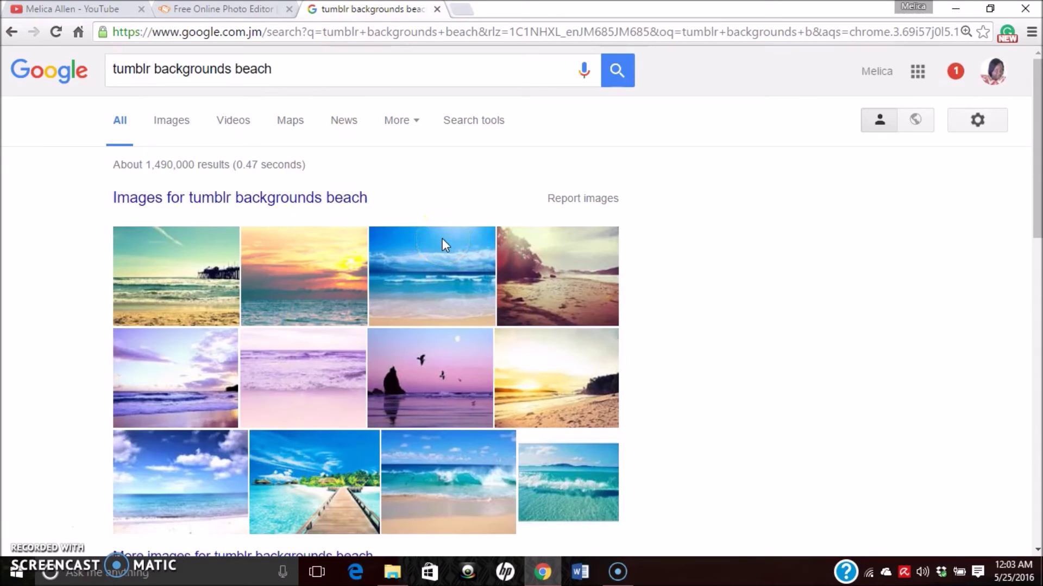
click(271, 9)
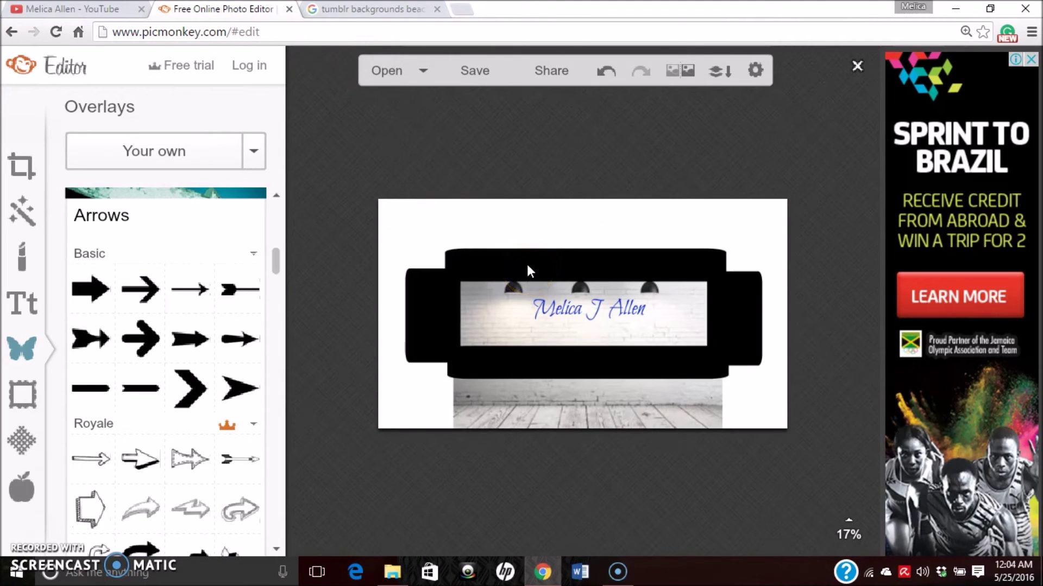
Delete each black bar overlay, leaving the name on the brick photo, and open Save
click(528, 264)
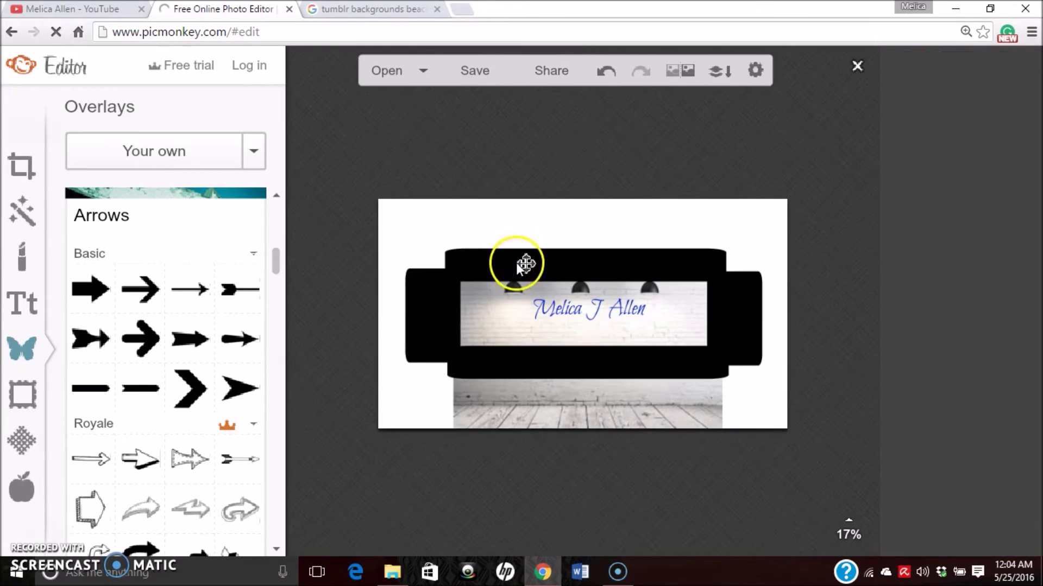
right_click(502, 263)
click(936, 321)
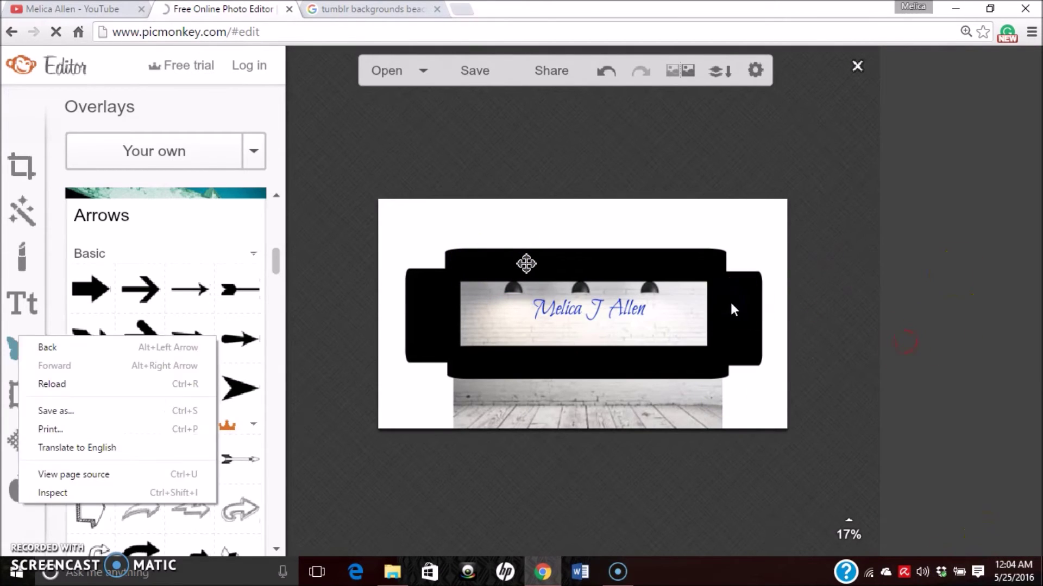
click(527, 263)
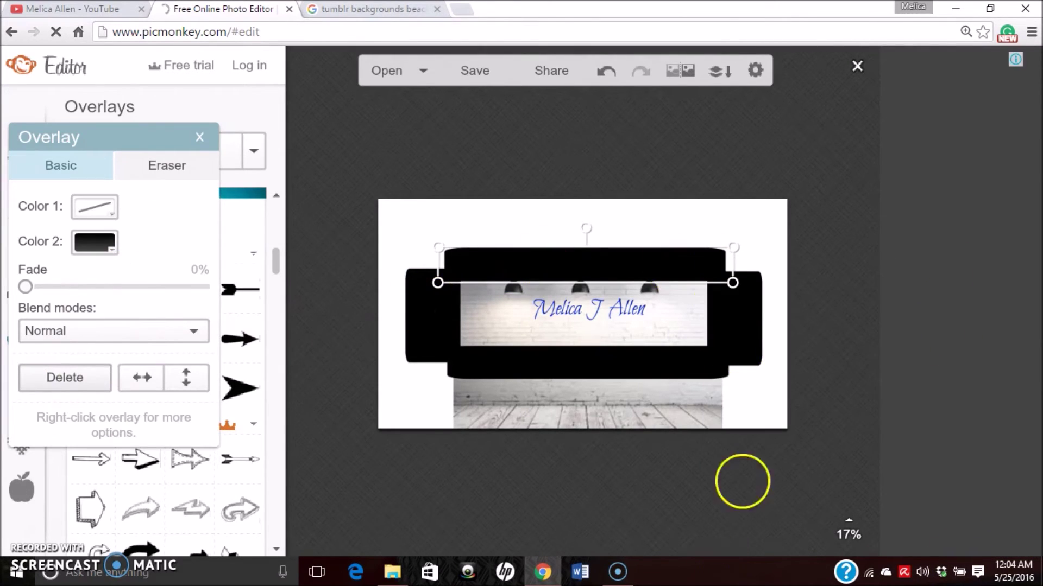
right_click(861, 331)
drag(629, 263, 628, 361)
right_click(635, 361)
click(681, 213)
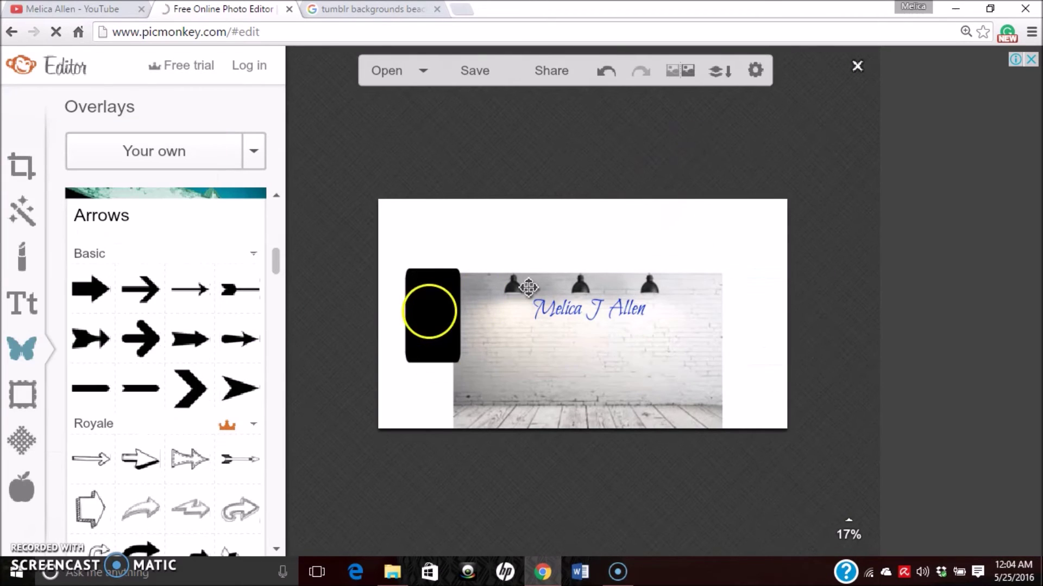
click(457, 308)
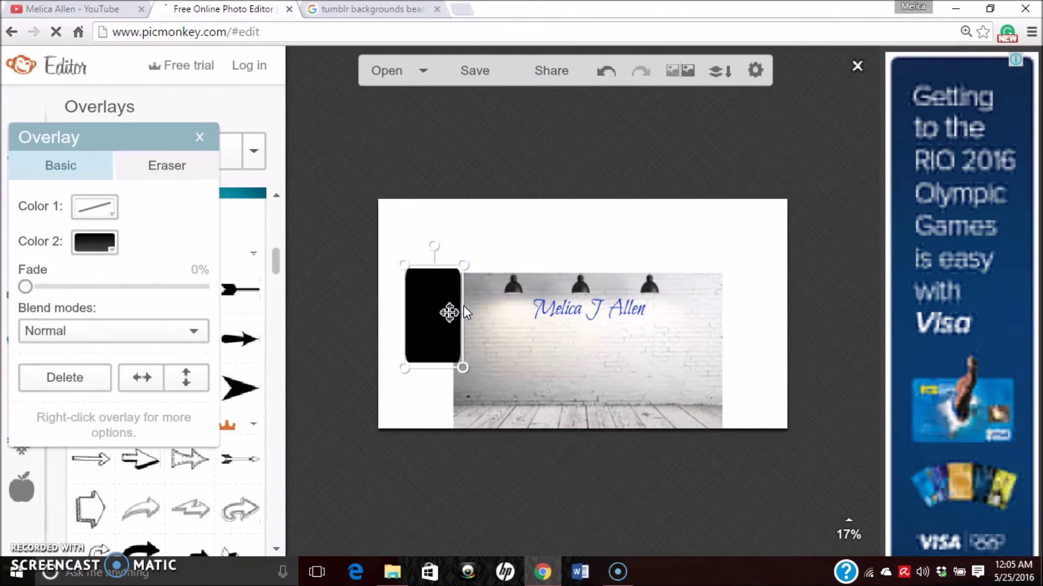
key(Delete)
click(462, 65)
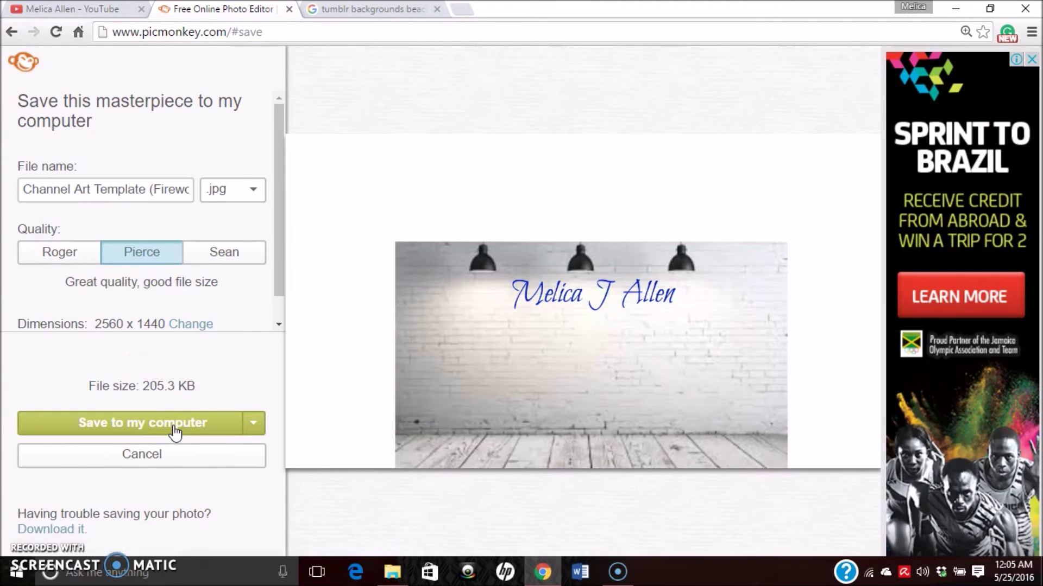
Save the brick-wall design to Downloads as the JPEG image 'banner'
click(174, 431)
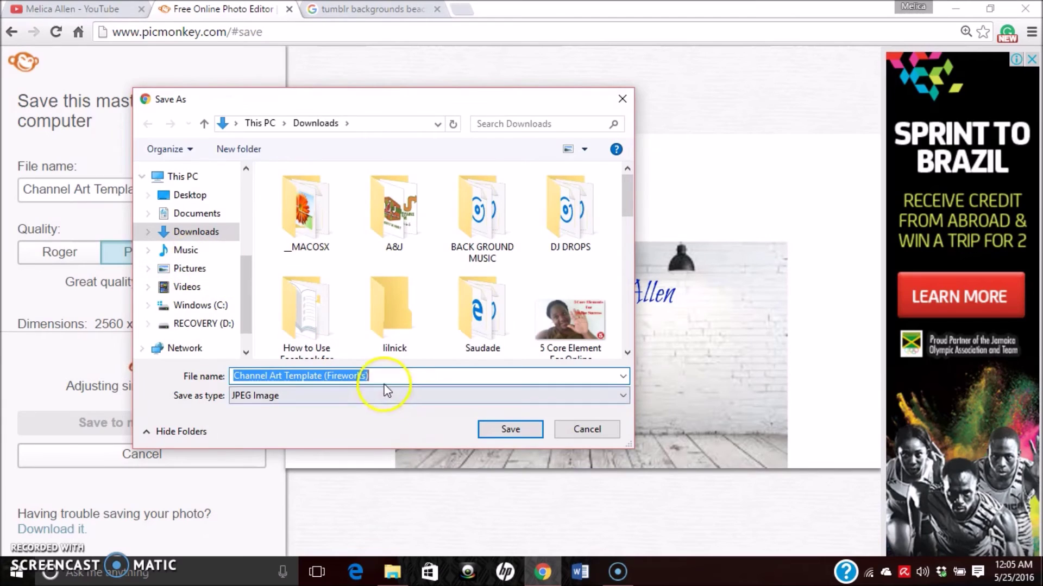
drag(400, 375, 210, 374)
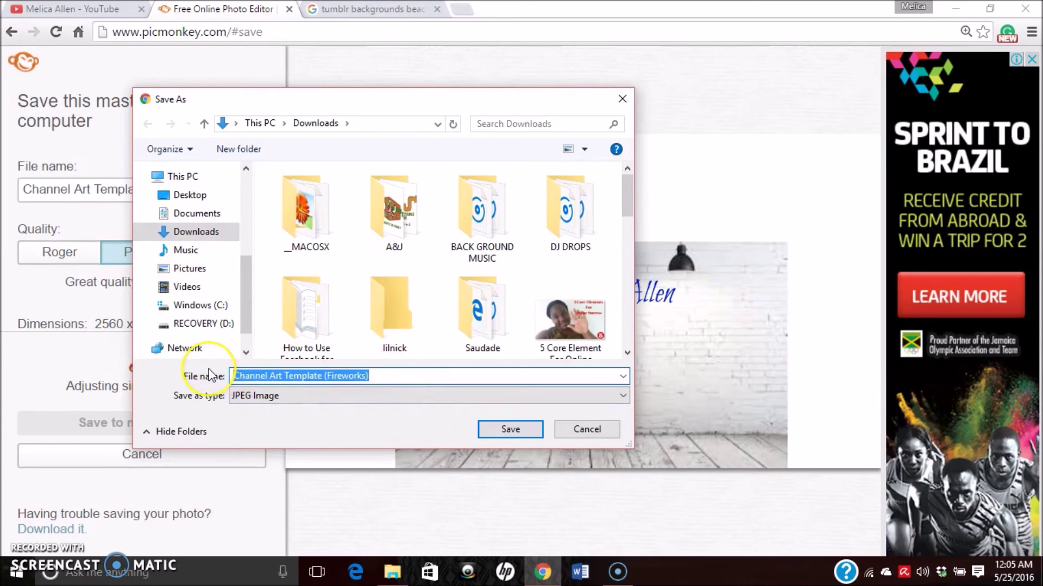
key(BackSpace)
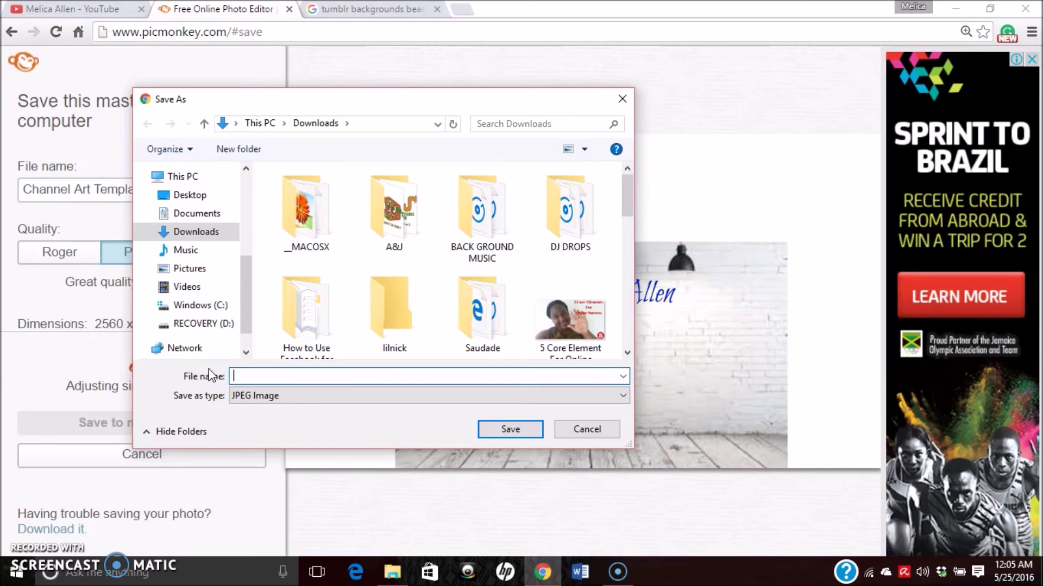
text(banner)
click(506, 430)
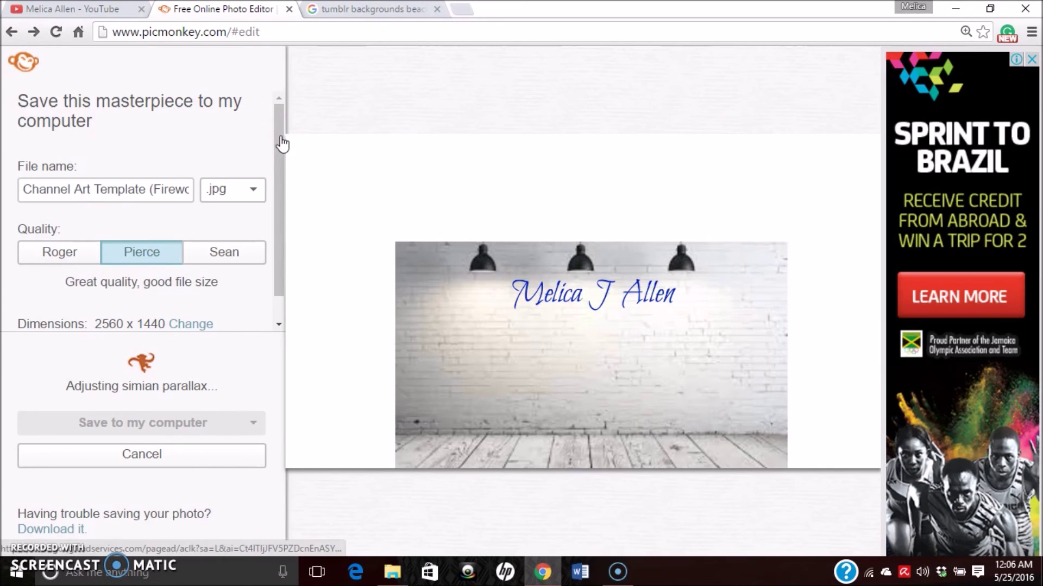
click(321, 163)
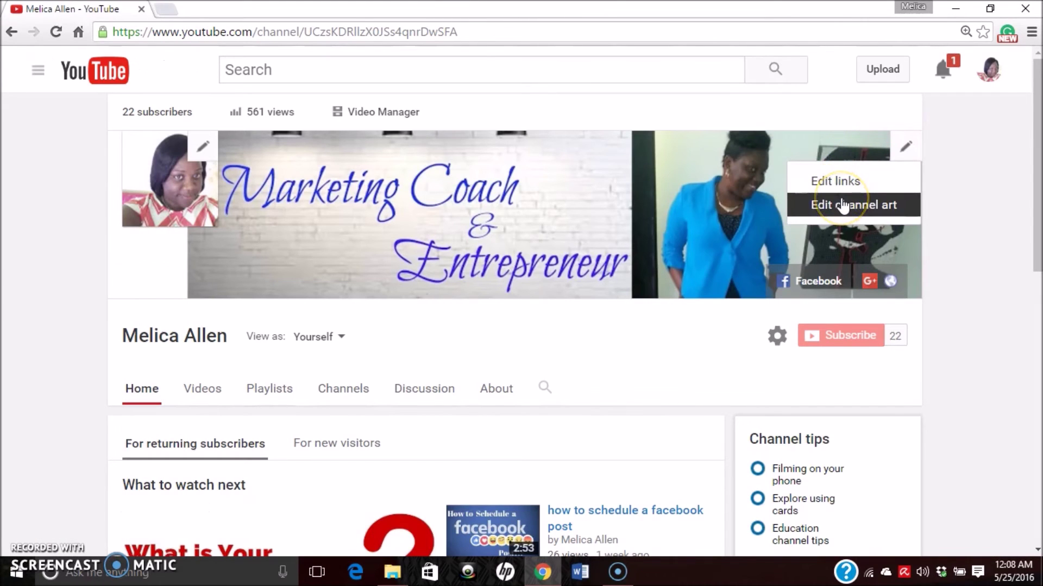
Upload banner.jpg from Downloads through Edit channel art and apply it as the channel banner
click(843, 206)
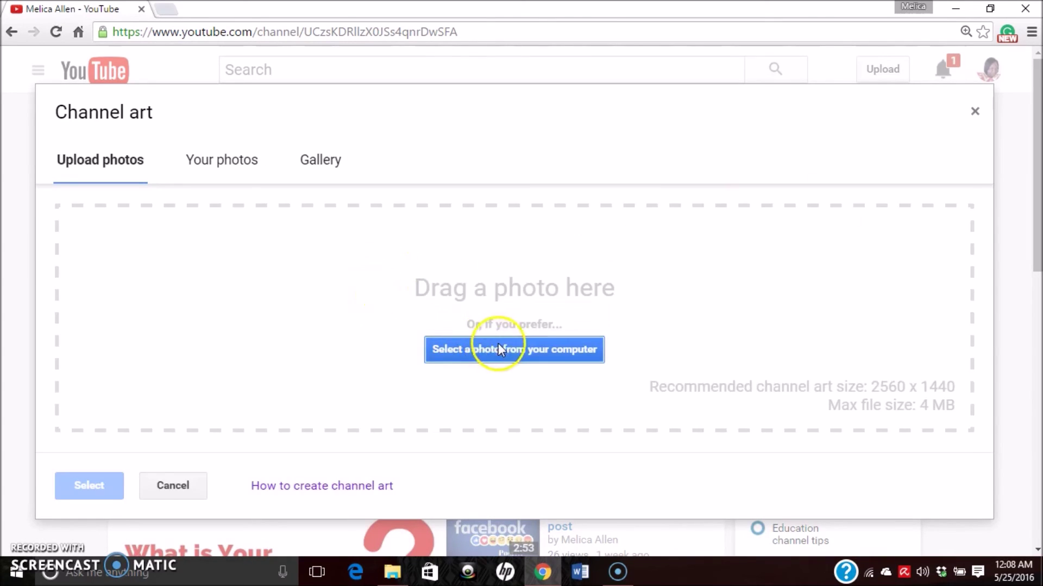
click(504, 347)
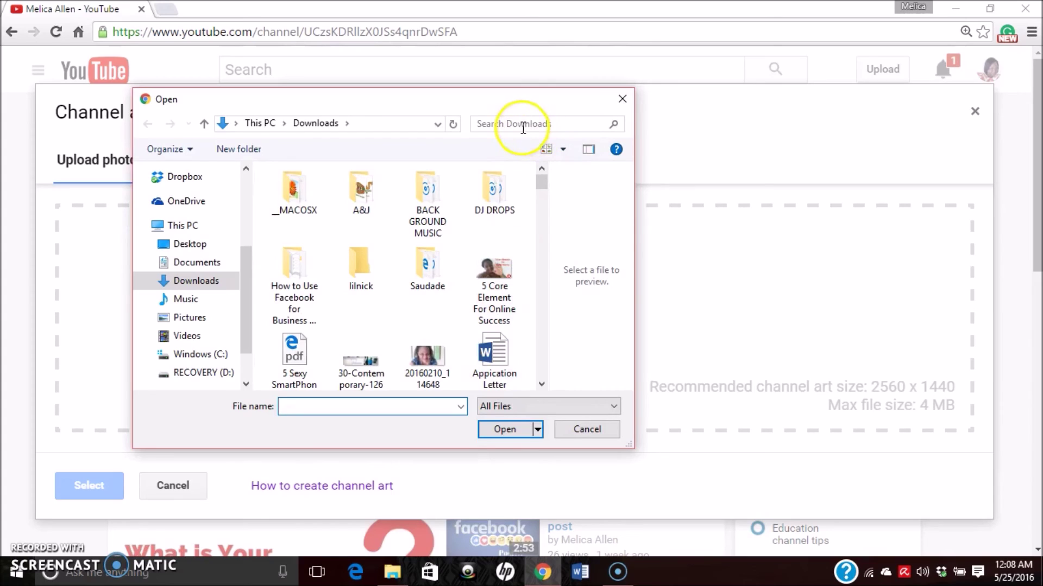
click(522, 124)
text(bann)
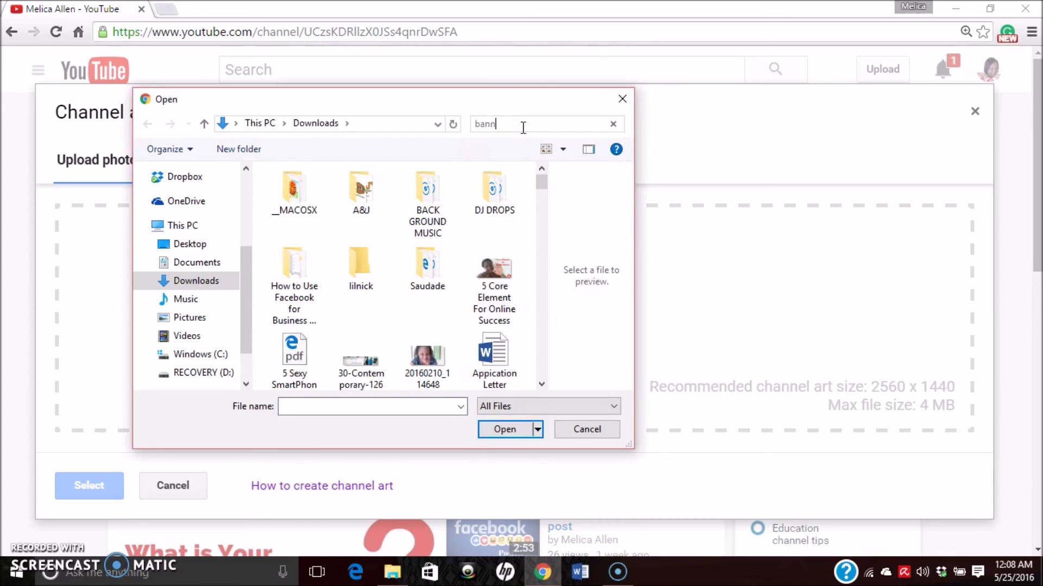
text(er)
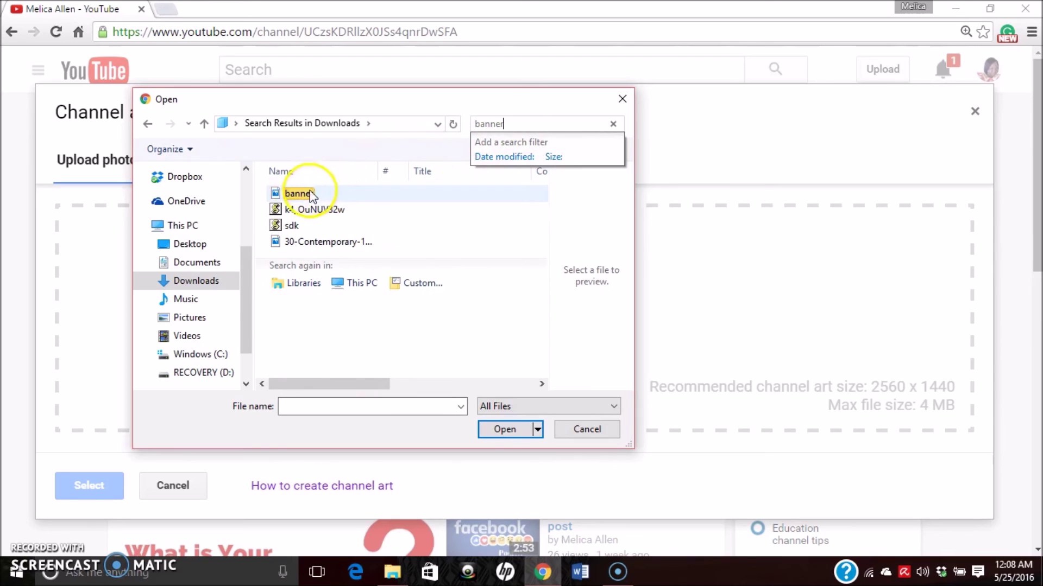
click(303, 194)
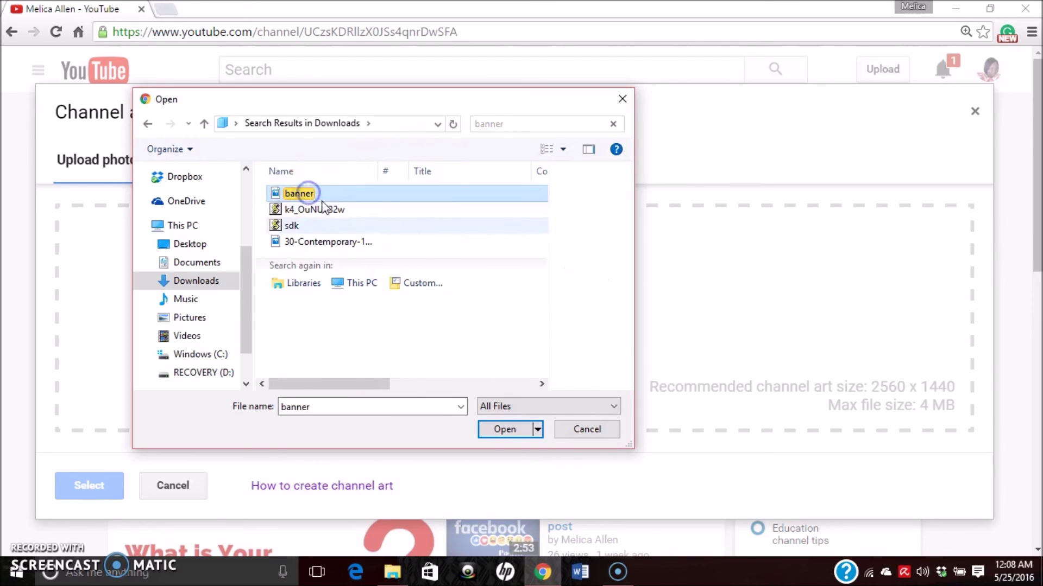
click(506, 429)
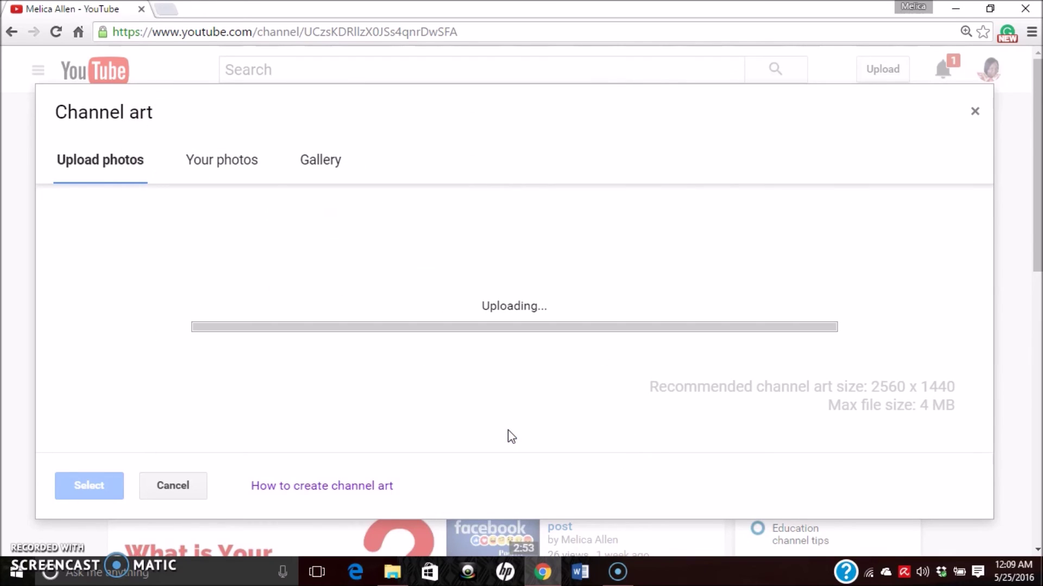
click(226, 391)
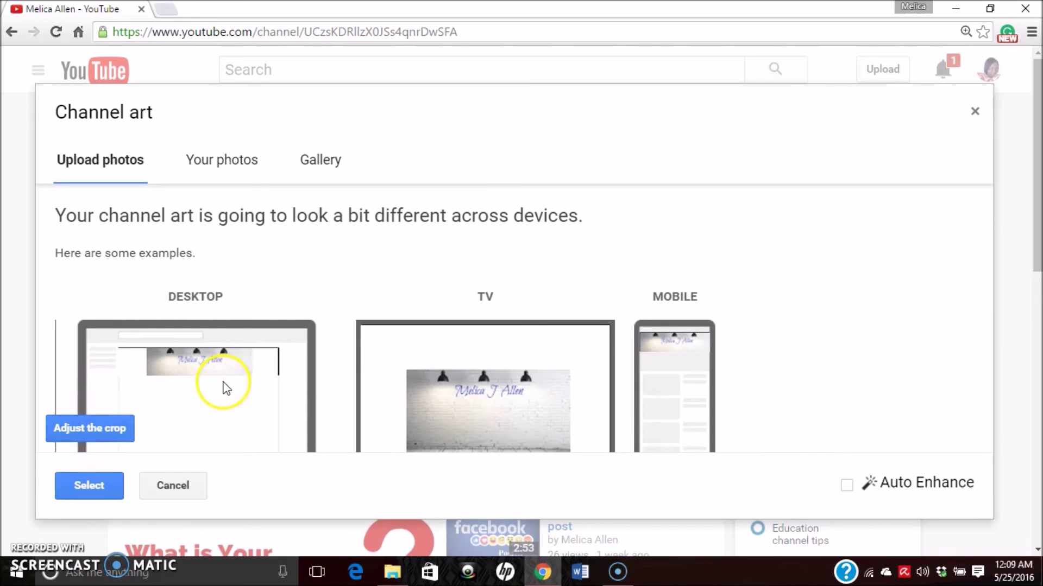
click(97, 485)
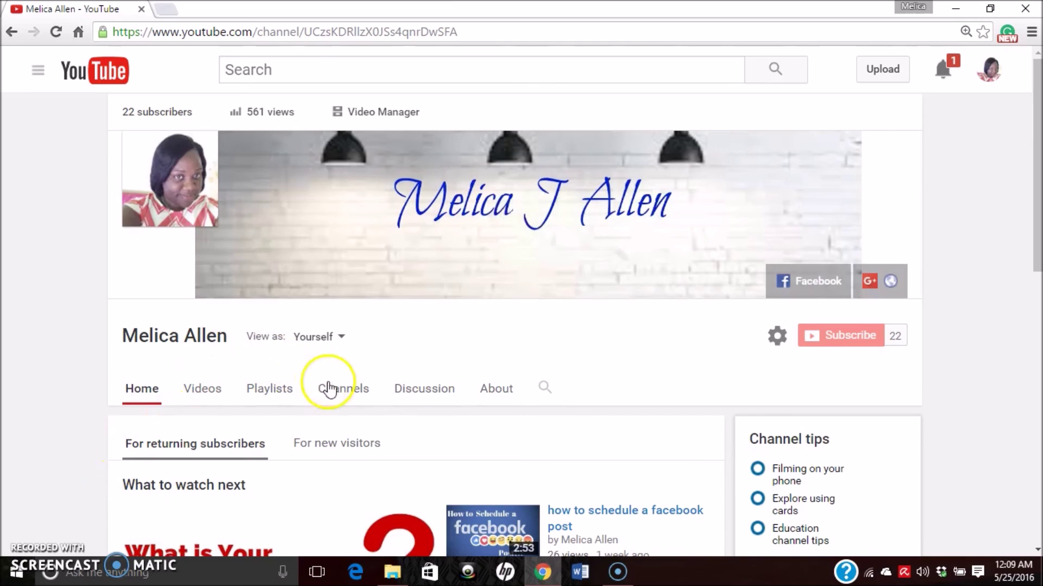
mouse_move(896, 163)
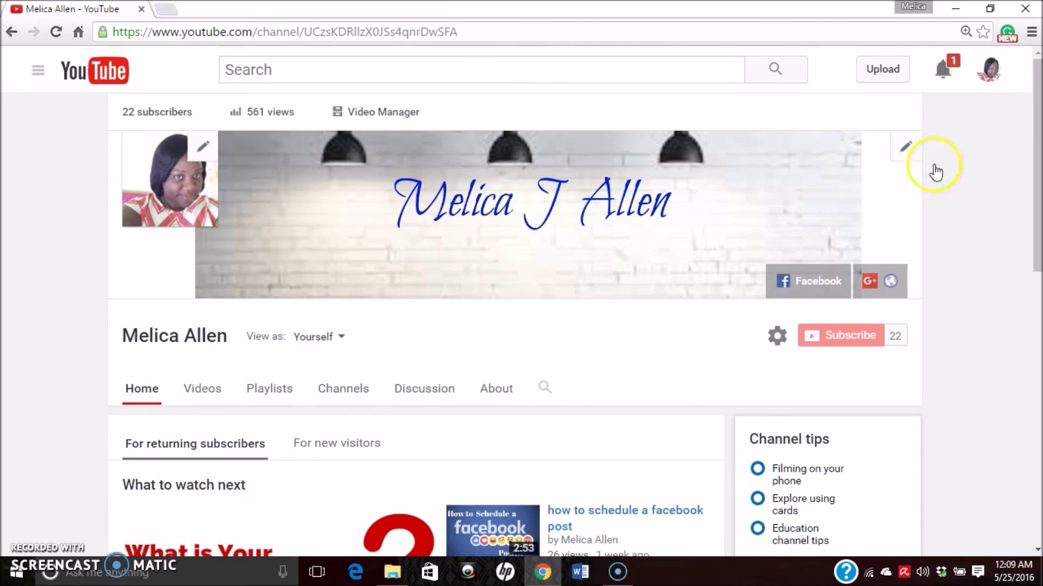
click(908, 153)
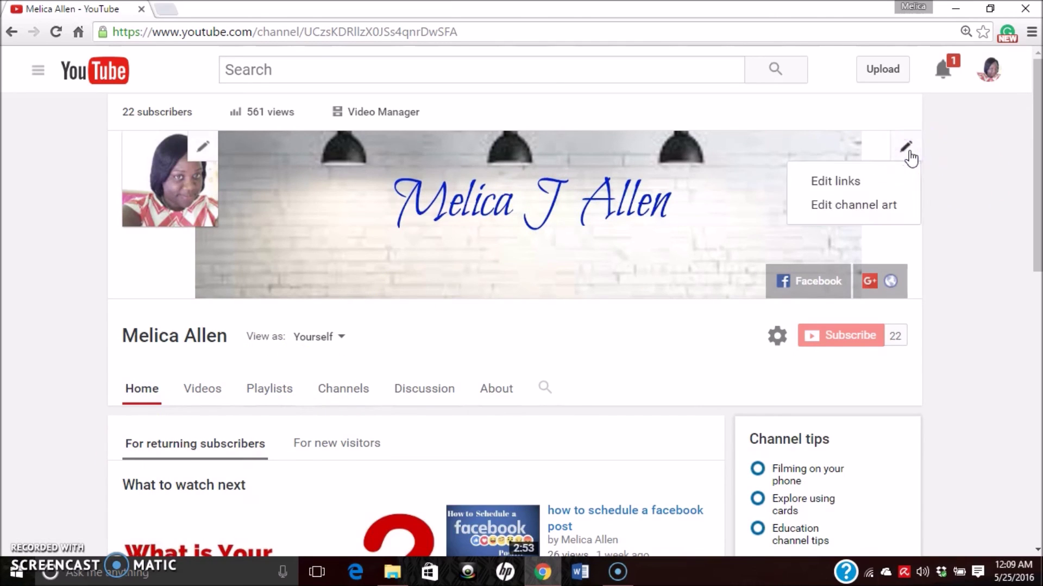
Apply the Marketing Coach & Entrepreneur photo from the 2016-04-09 album as channel art
click(880, 202)
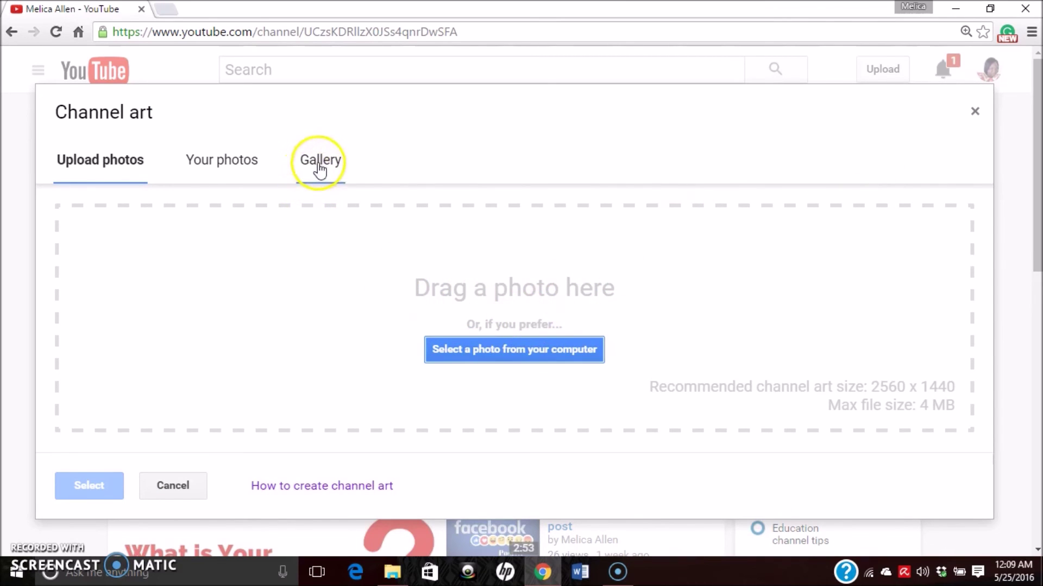
click(257, 163)
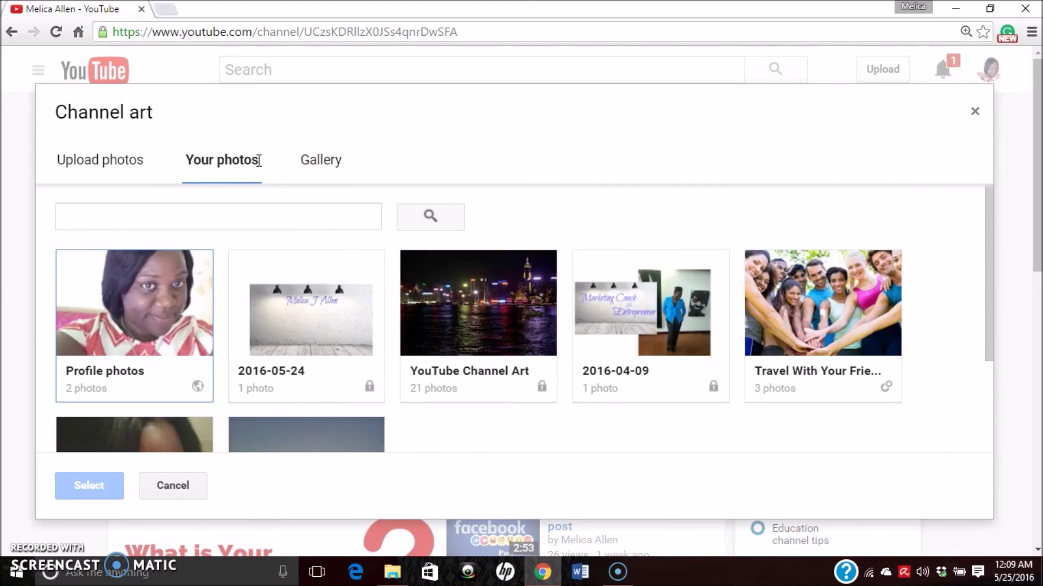
click(650, 299)
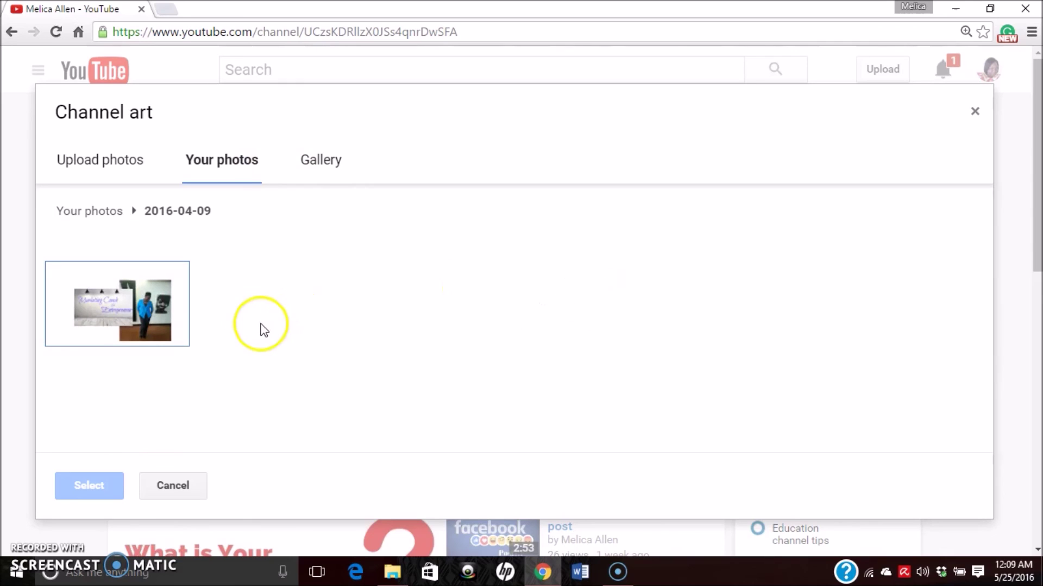
click(151, 323)
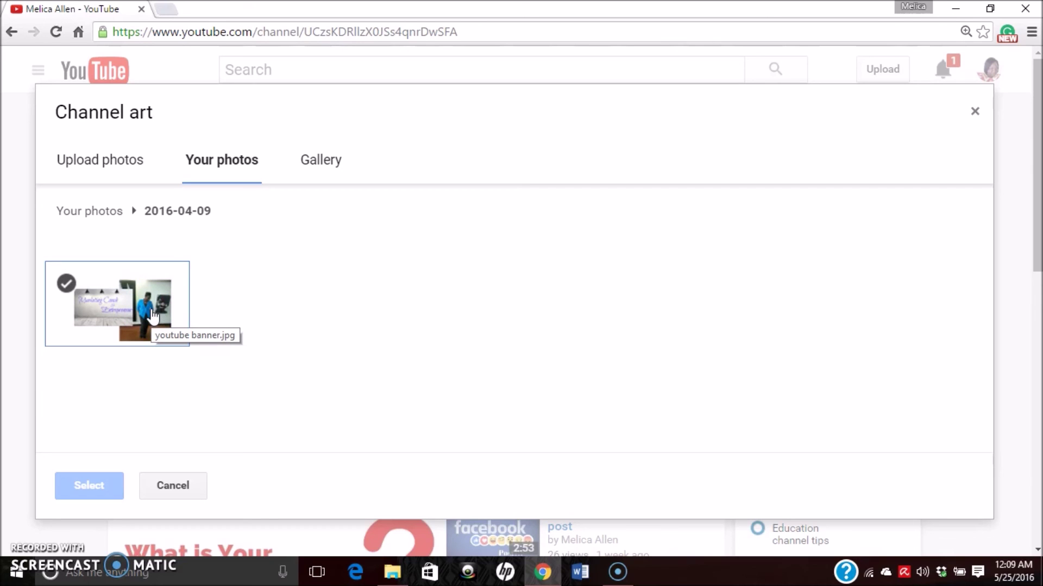
double_click(150, 308)
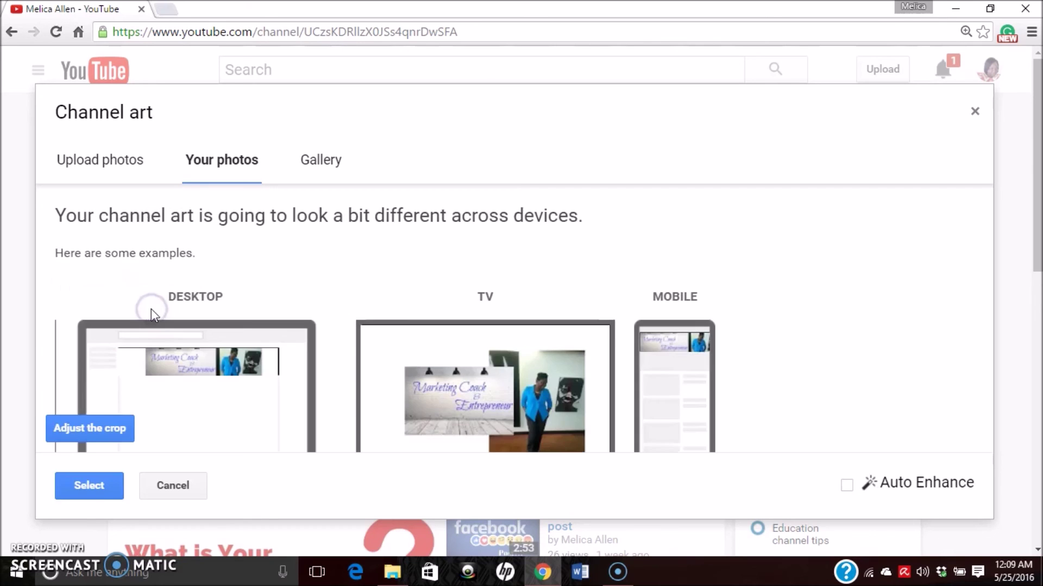
click(88, 488)
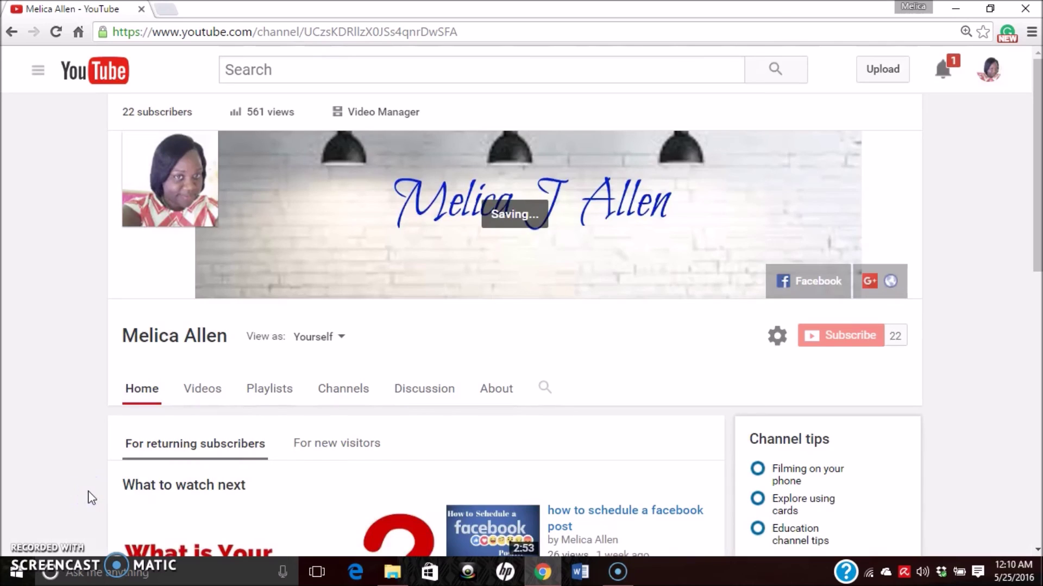